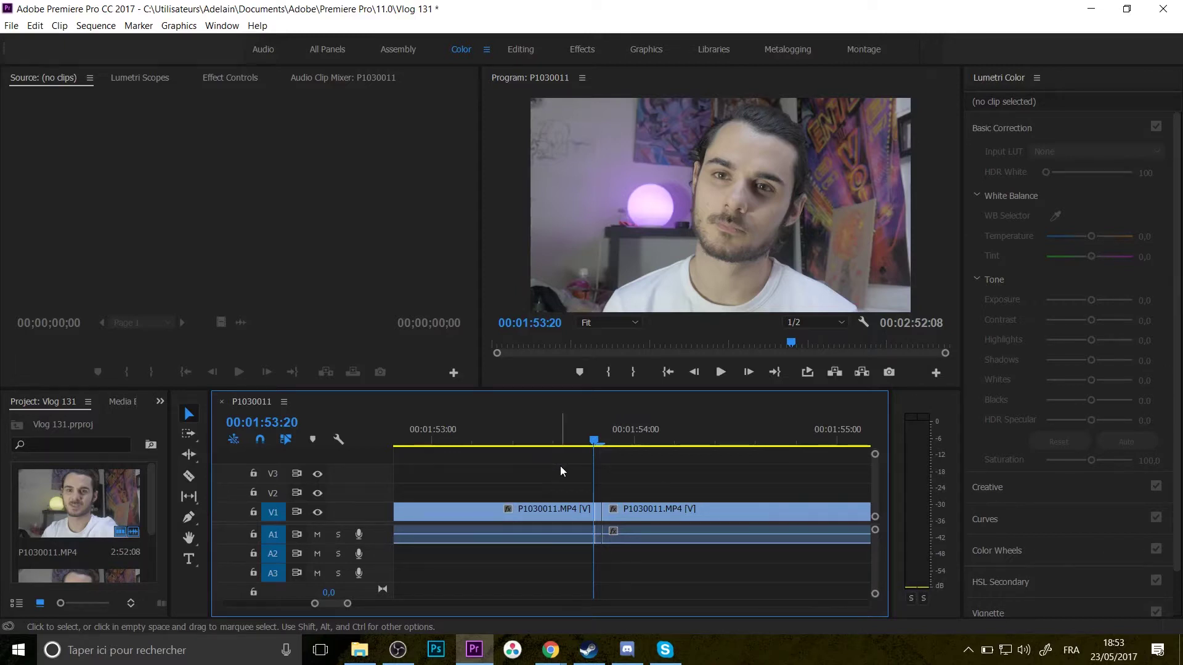
- Select the short clip at the playhead, expose its RGB curve and compare the picture with the Curves correction off and on
left_click(715, 205)
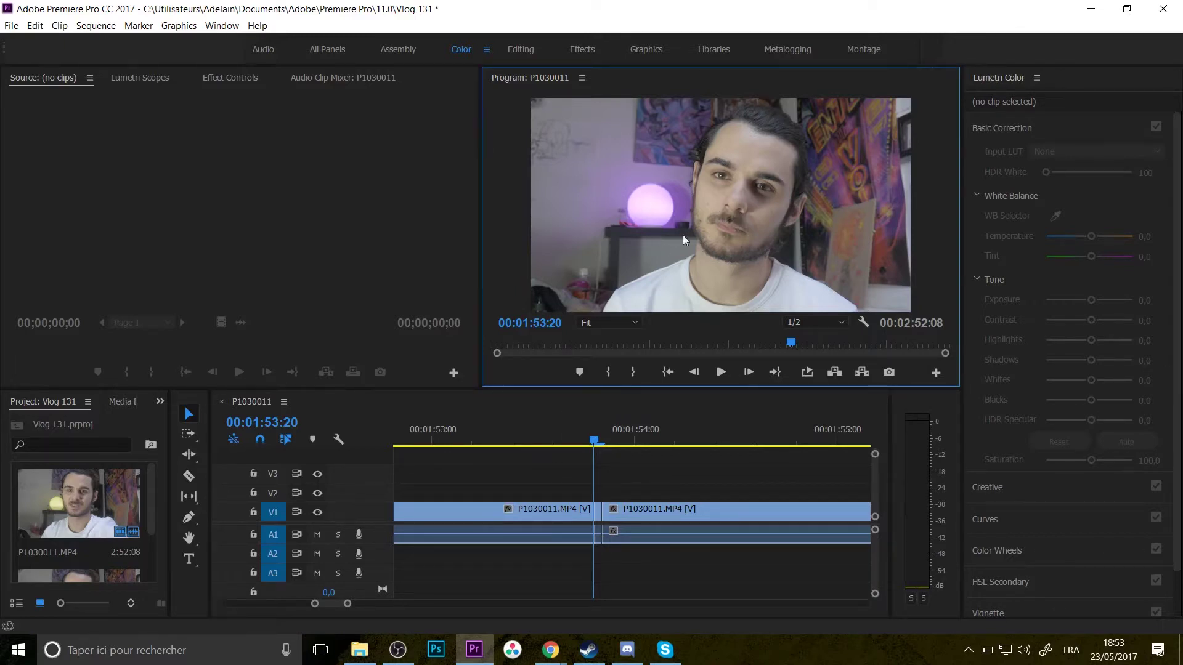
left_click(582, 531)
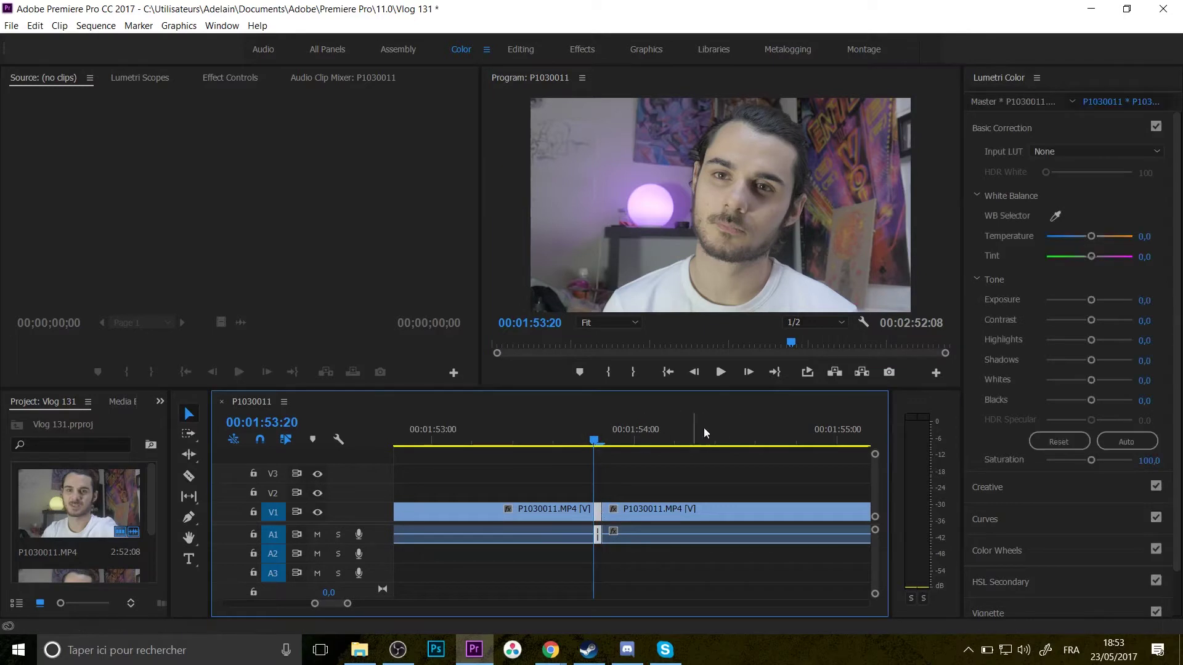
left_click(1014, 526)
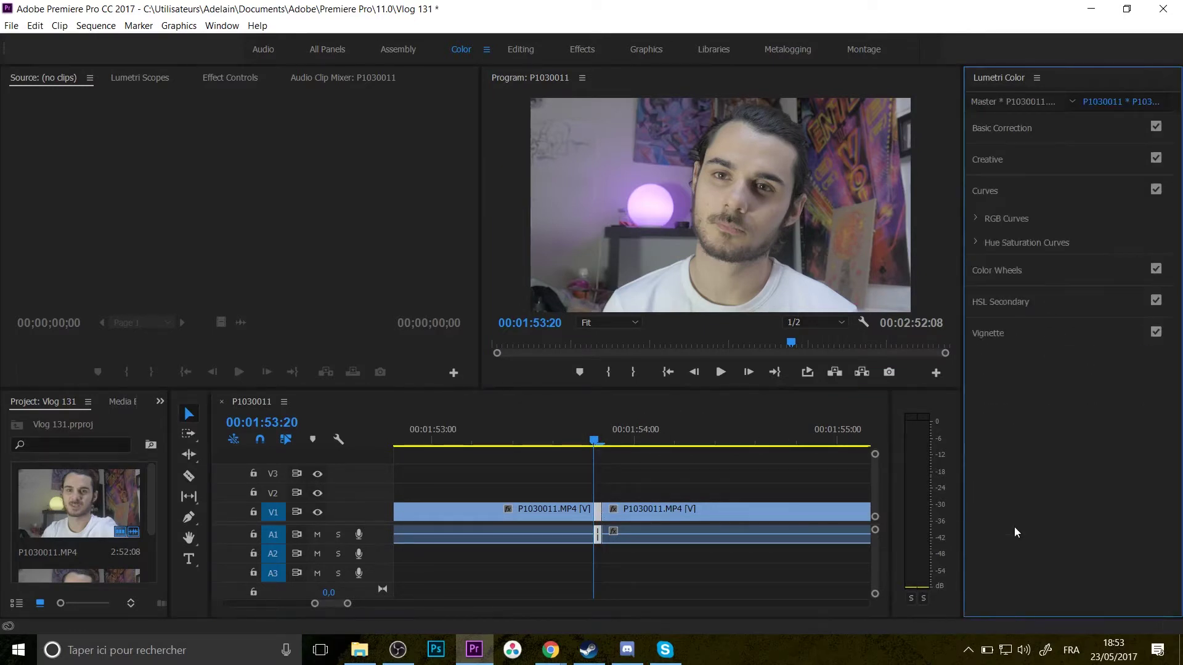
left_click(975, 220)
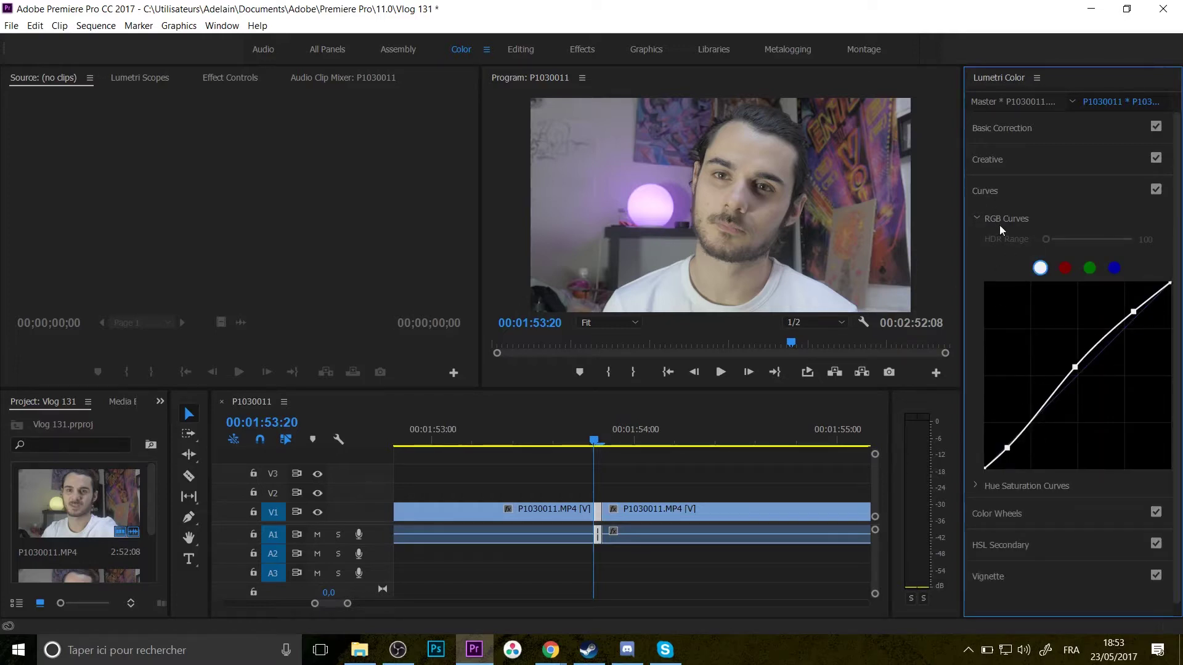
left_click(1155, 189)
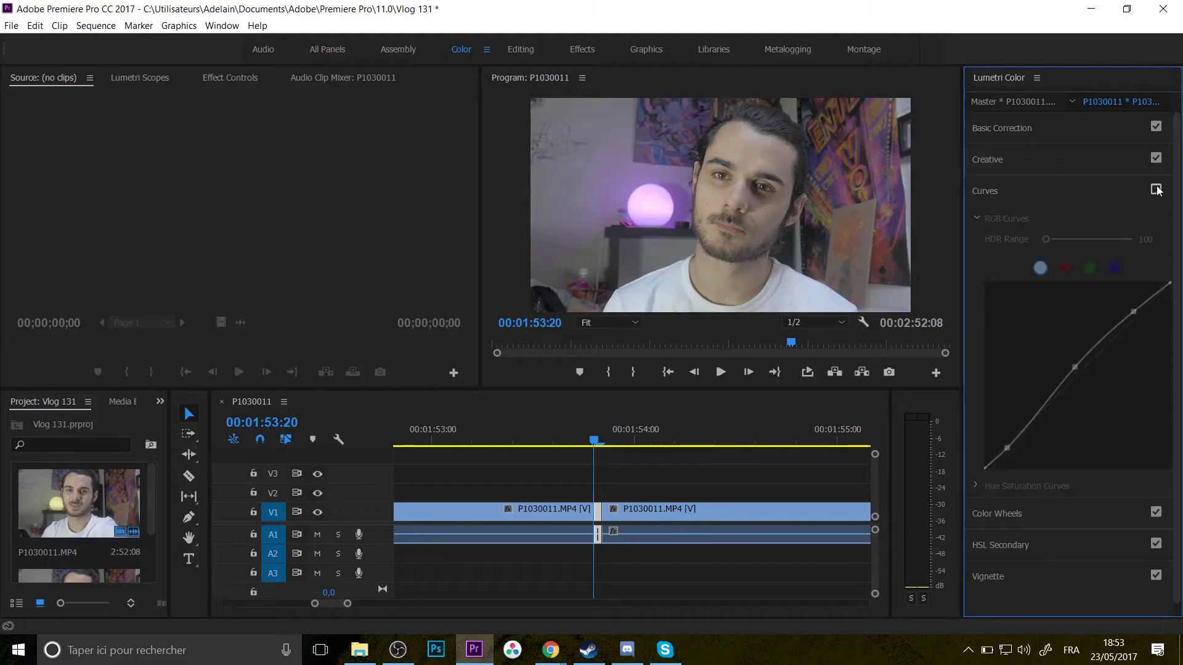
left_click(1156, 189)
left_click(1155, 189)
left_click(1156, 189)
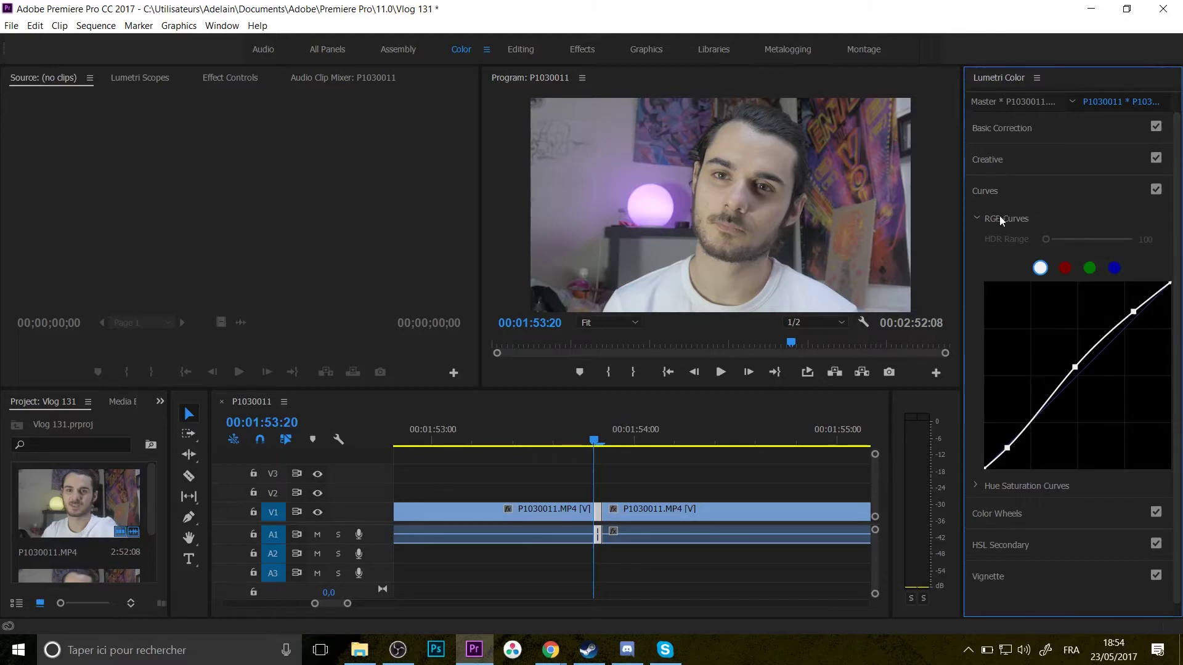
- Desaturate the yellows by pulling the yellow point of the Hue Saturation curve inward toward the wheel's center
left_click(976, 219)
left_click(975, 243)
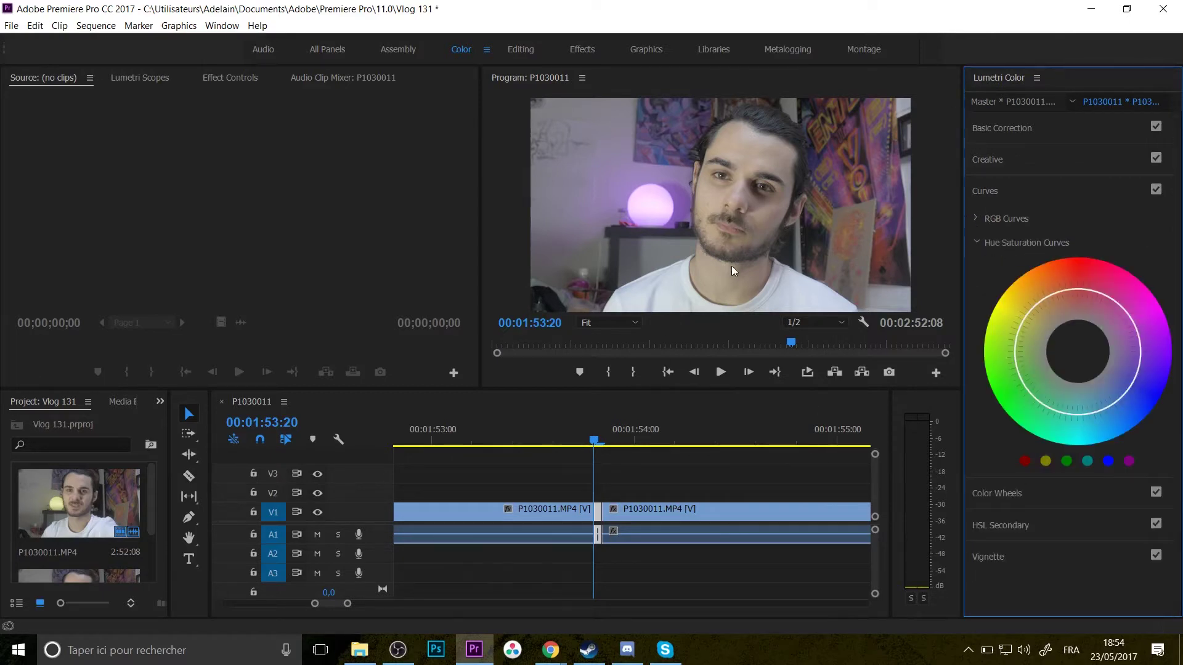
key("ctrl+z")
key("ctrl+shift+z")
left_click(734, 248)
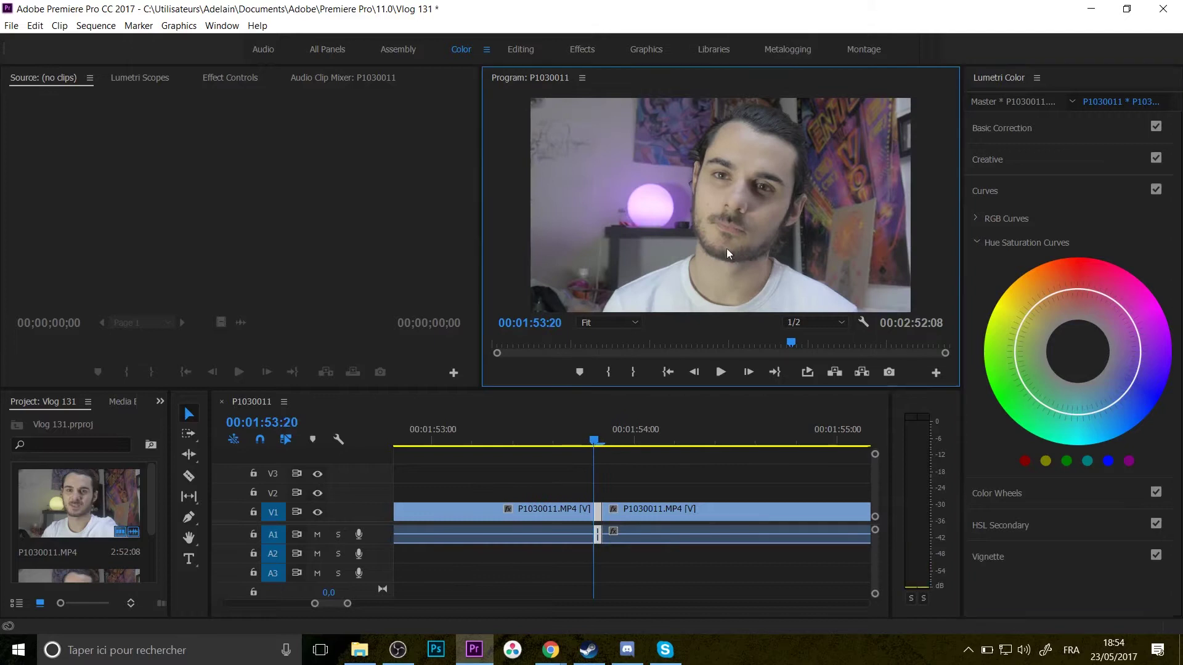
left_click(1045, 460)
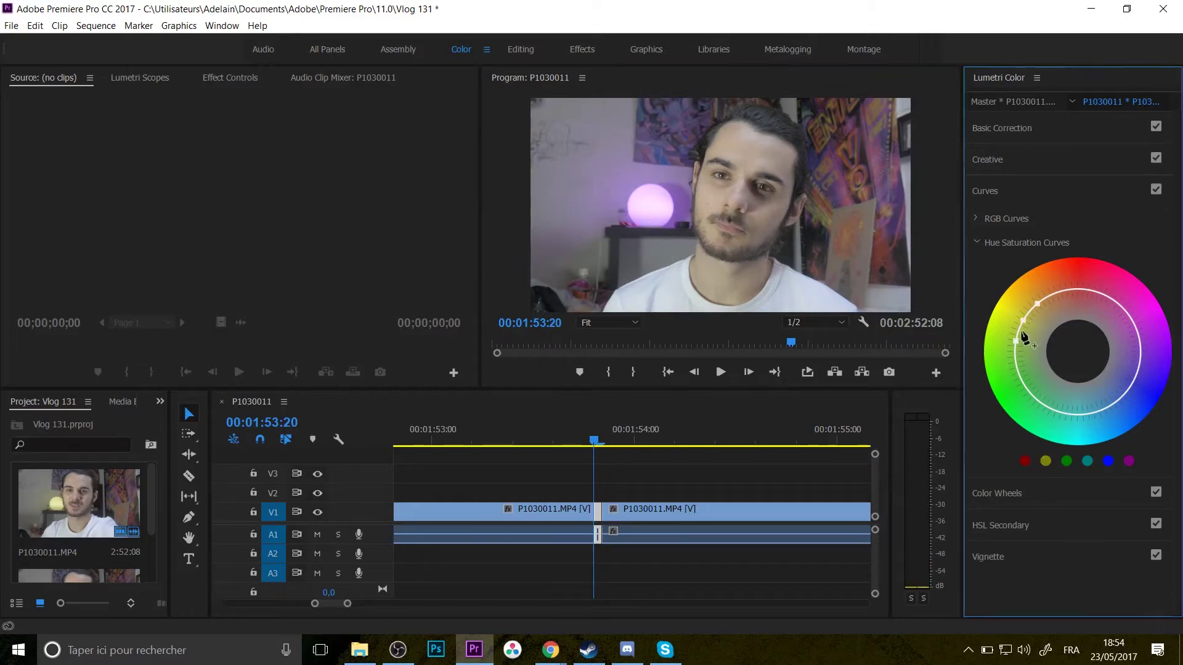
left_click_drag(1022, 321, 1056, 329)
- Add red control points to the Hue Saturation curve, raise the red saturation slightly, and place control points in the blue range
left_click(1024, 461)
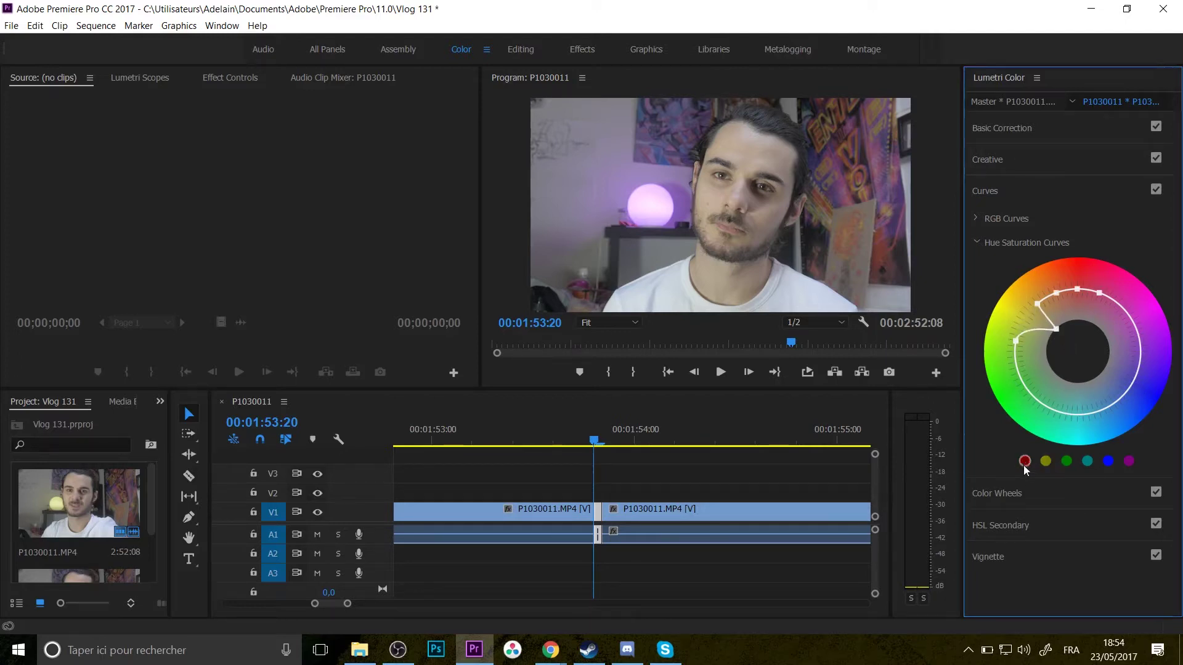
mouse_move(1055, 295)
left_mouse_down()
mouse_move(1066, 337)
mouse_move(1056, 286)
mouse_move(1042, 296)
mouse_move(1076, 287)
mouse_move(1065, 244)
mouse_move(1102, 246)
mouse_move(1058, 239)
mouse_move(1067, 279)
left_mouse_up()
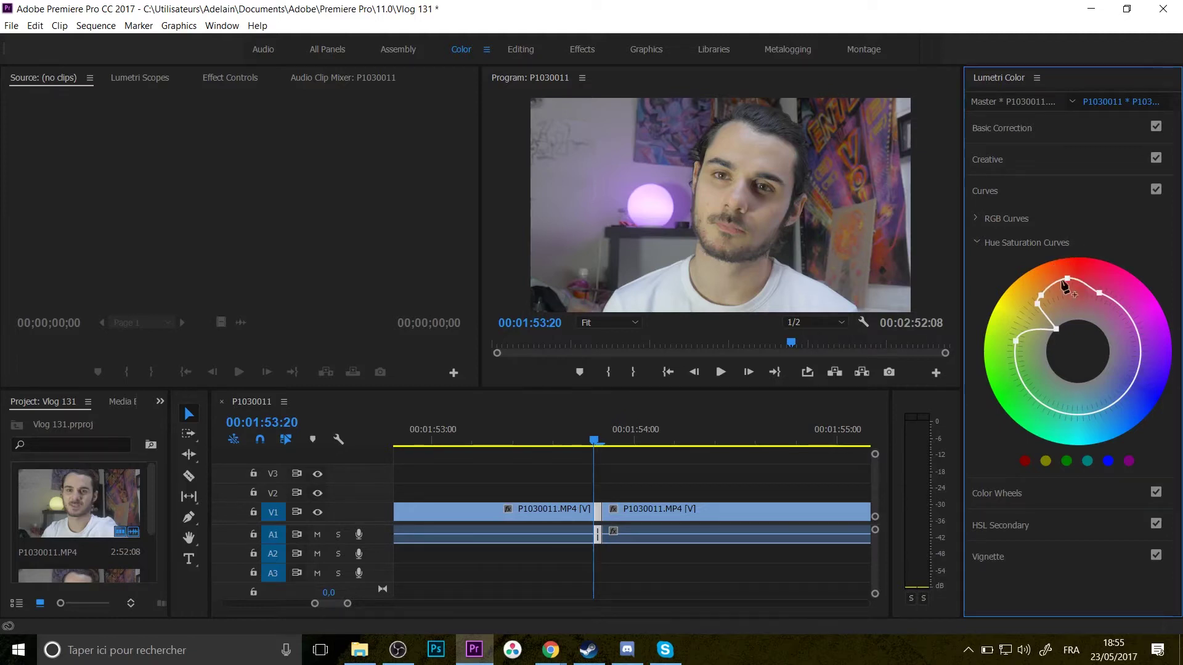
left_click(1118, 400)
left_click(1139, 363)
mouse_move(1132, 382)
left_mouse_down()
mouse_move(1078, 348)
mouse_move(1100, 366)
mouse_move(1122, 357)
mouse_move(1106, 369)
mouse_move(1137, 385)
mouse_move(1154, 417)
mouse_move(1132, 384)
left_mouse_up()
- Compare the clip with and without the Curves correction, leaving the correction enabled
left_click(1156, 191)
left_click(1156, 191)
left_click(1156, 192)
left_click(1157, 191)
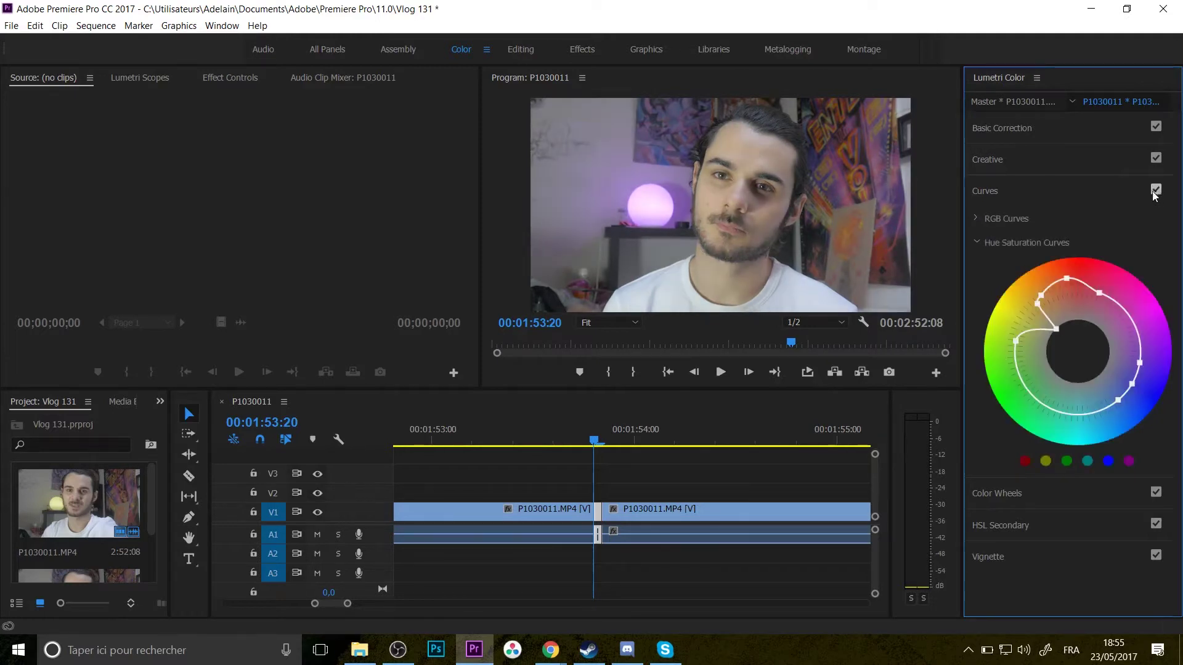
- Set the clip's contrast to 13.3 in Basic Correction and compare the picture with and without the correction
left_click(1011, 129)
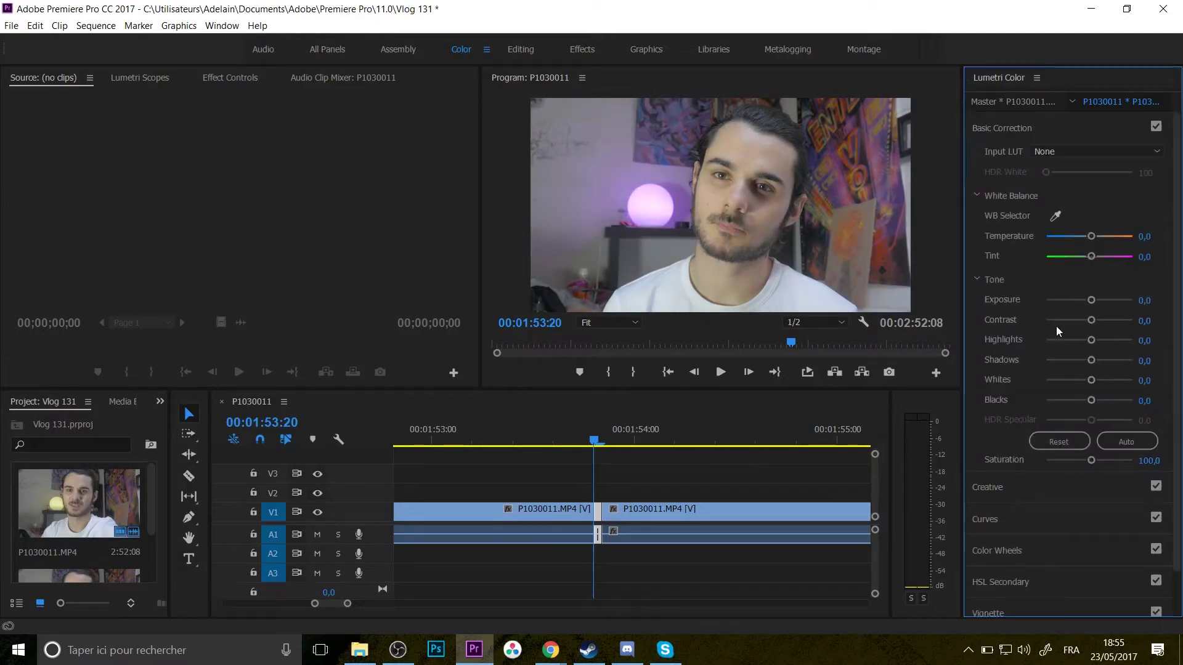
mouse_move(1094, 324)
left_mouse_down()
mouse_move(1119, 323)
mouse_move(1095, 326)
left_mouse_up()
left_click(1156, 127)
- Try adjusting the clip's highlights and shadows, and reset both to 0
mouse_move(1090, 343)
left_mouse_down()
mouse_move(1028, 343)
mouse_move(1082, 331)
mouse_move(1048, 339)
mouse_move(1118, 342)
mouse_move(1088, 343)
mouse_move(1087, 361)
mouse_move(1014, 364)
mouse_move(1126, 358)
mouse_move(1087, 360)
left_mouse_up()
left_click(1155, 361)
type("0")
left_click(1157, 342)
type("0")
key("Return")
- Try whites at -100 and exposure at 0.8 on the clip, and reset both to 0
left_click_drag(1091, 380, 1031, 382)
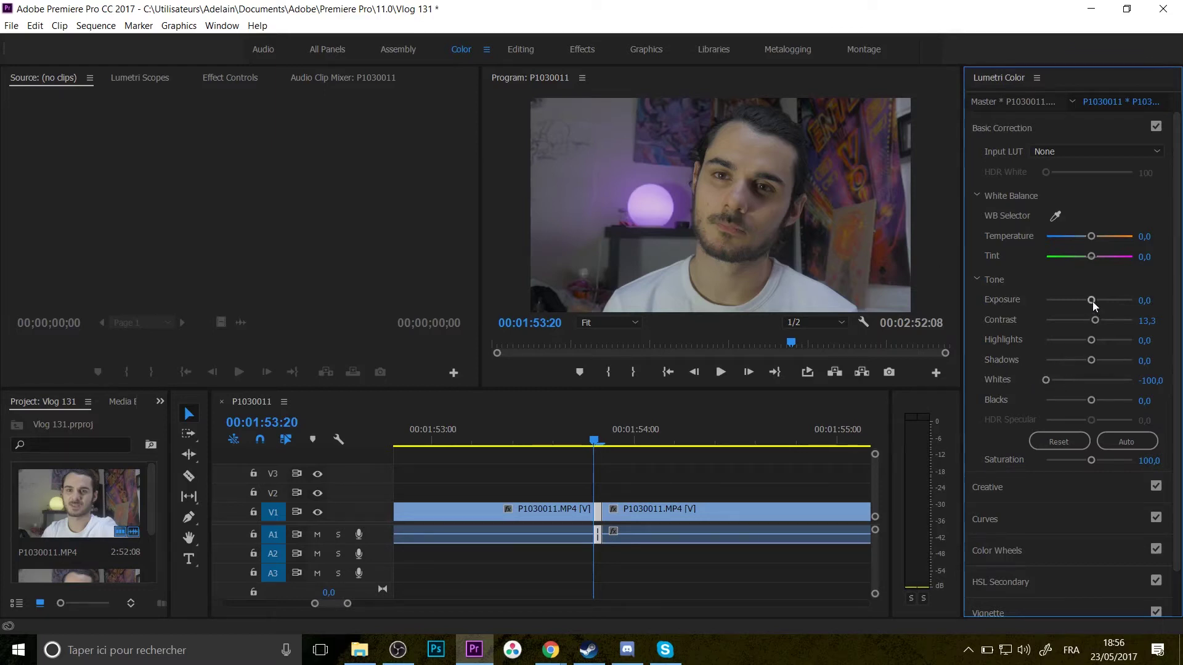
left_click_drag(1092, 301, 1097, 302)
left_click(1137, 300)
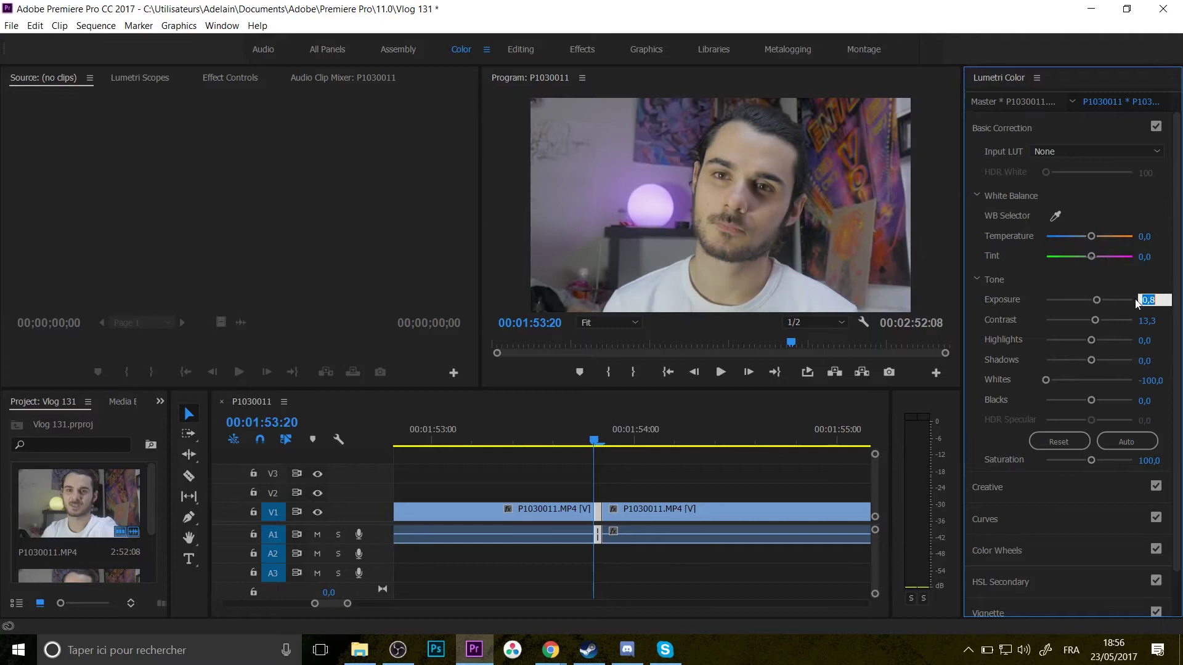
left_click(1147, 380)
left_click(1154, 397)
left_click(1152, 379)
type("0")
key("Return")
left_click(1144, 301)
type("0")
left_click(1140, 398)
key("Return")
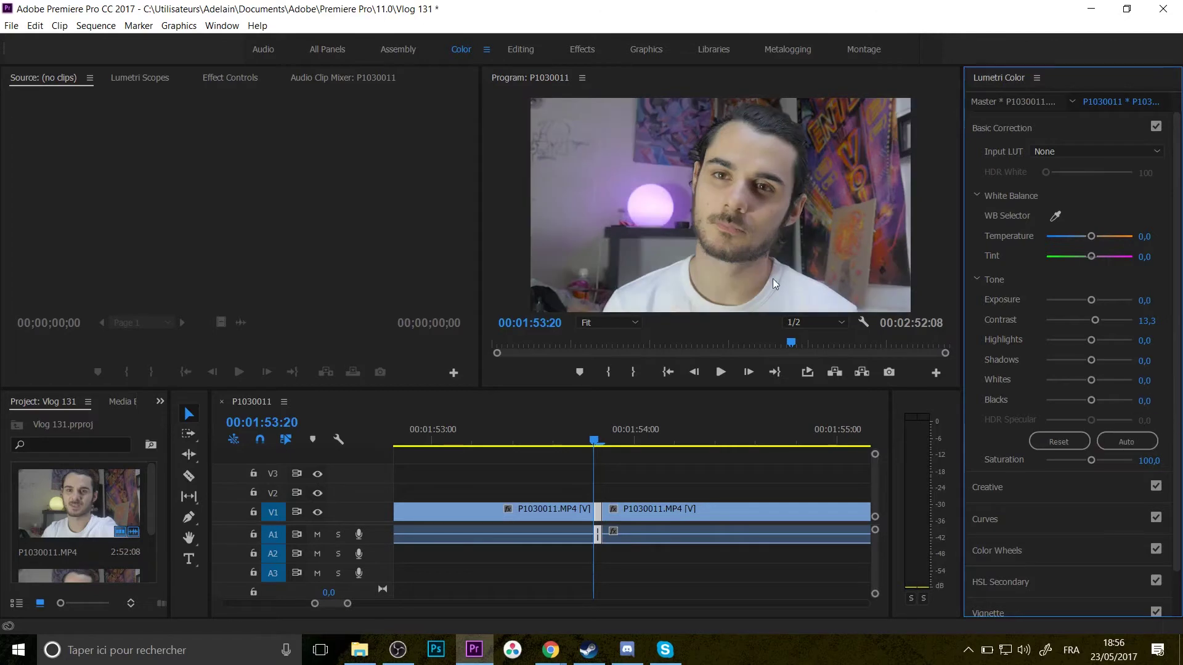
- Set the Basic Correction saturation to 116.8, check its effect and collapse the section
mouse_move(1092, 463)
left_mouse_down()
mouse_move(1106, 464)
mouse_move(1096, 463)
left_mouse_up()
left_click(1156, 127)
left_click(983, 131)
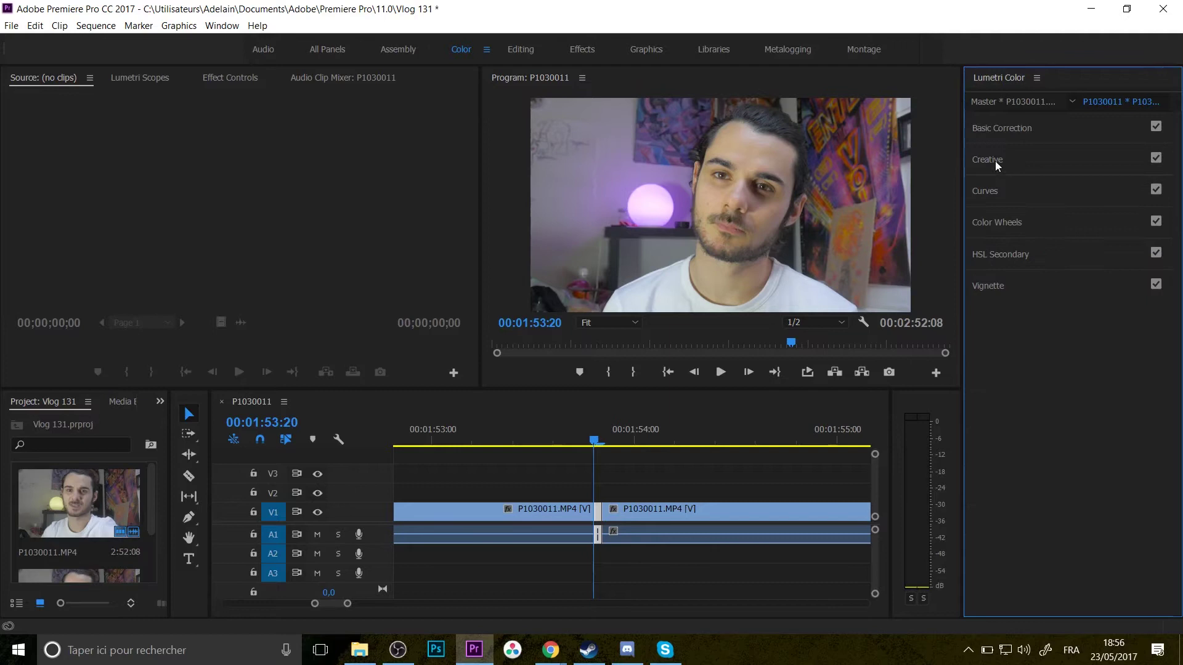
- Set the Faded Film amount to 61.9 in the Creative adjustments
left_click(994, 161)
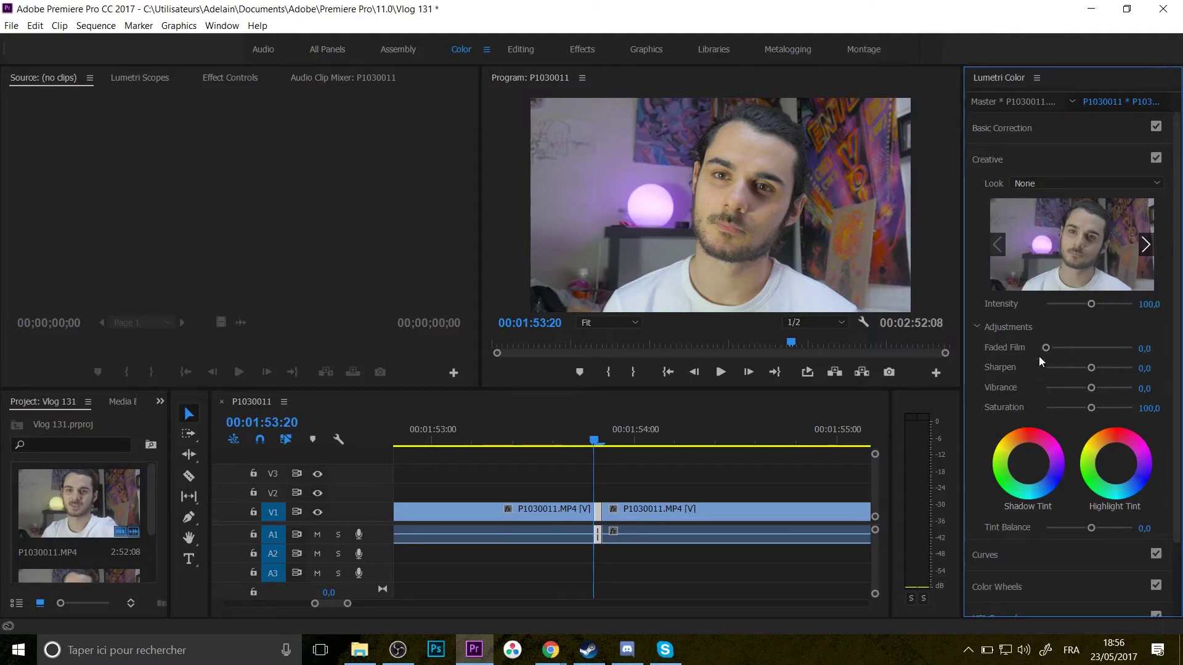
left_click_drag(1066, 350, 1099, 351)
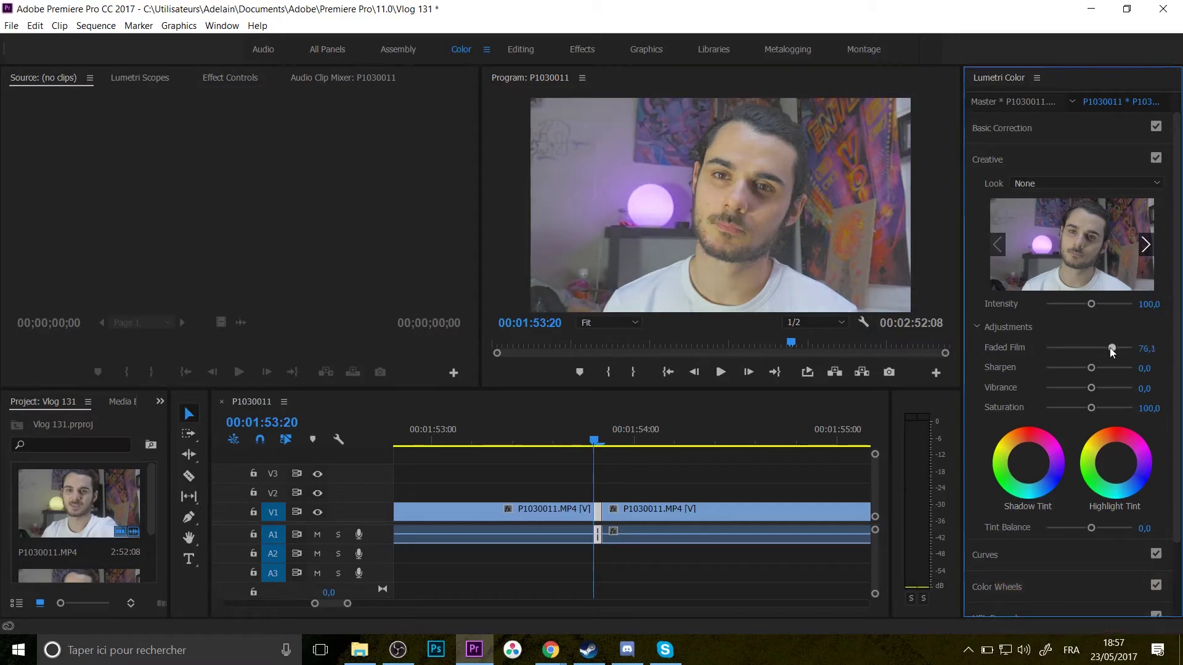
left_click_drag(1096, 344, 1099, 345)
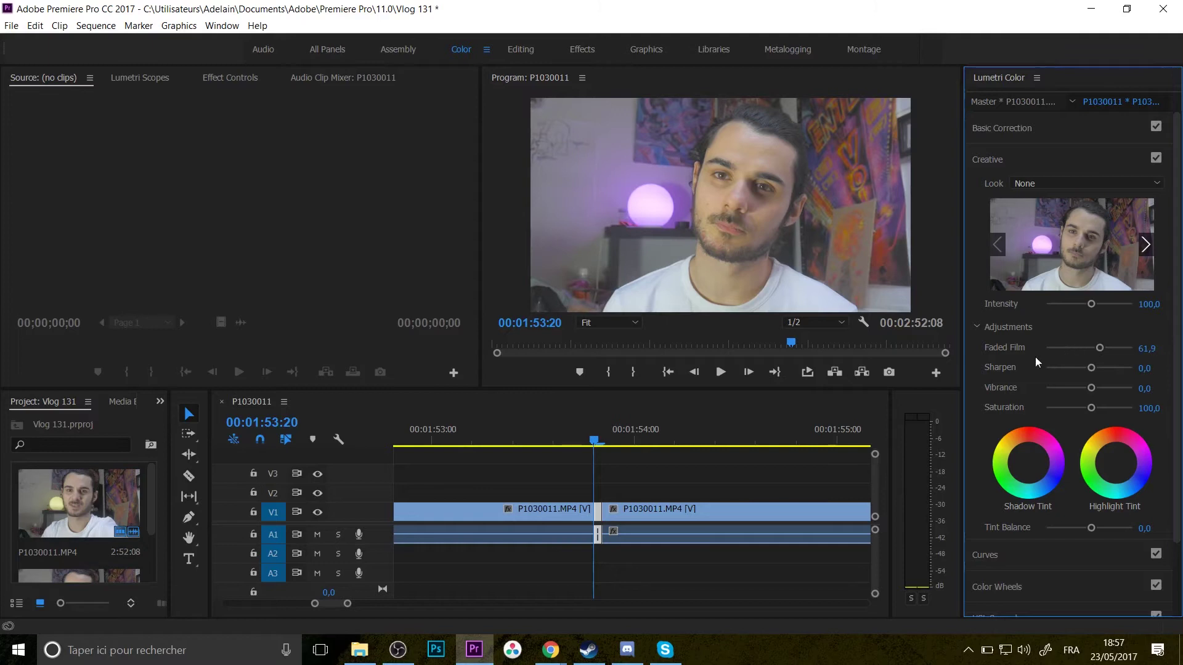
- Try keying the yellows in HSL Secondary and cooling their correction temperature
scroll(971, 377, "down", 3)
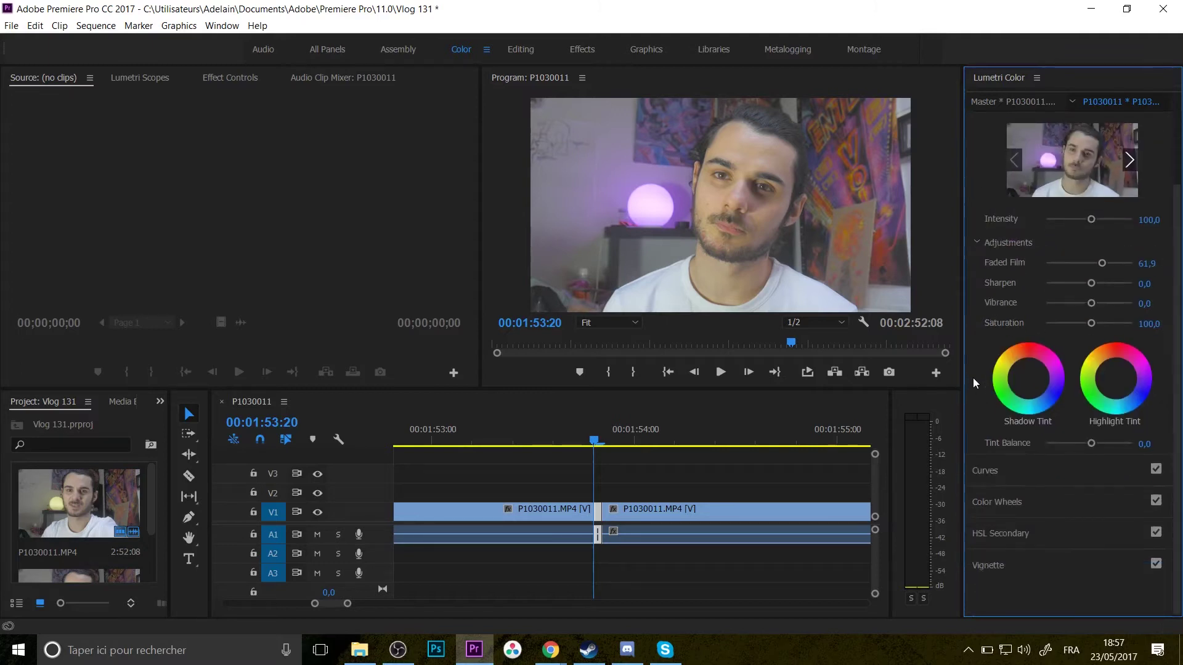
left_click(1014, 534)
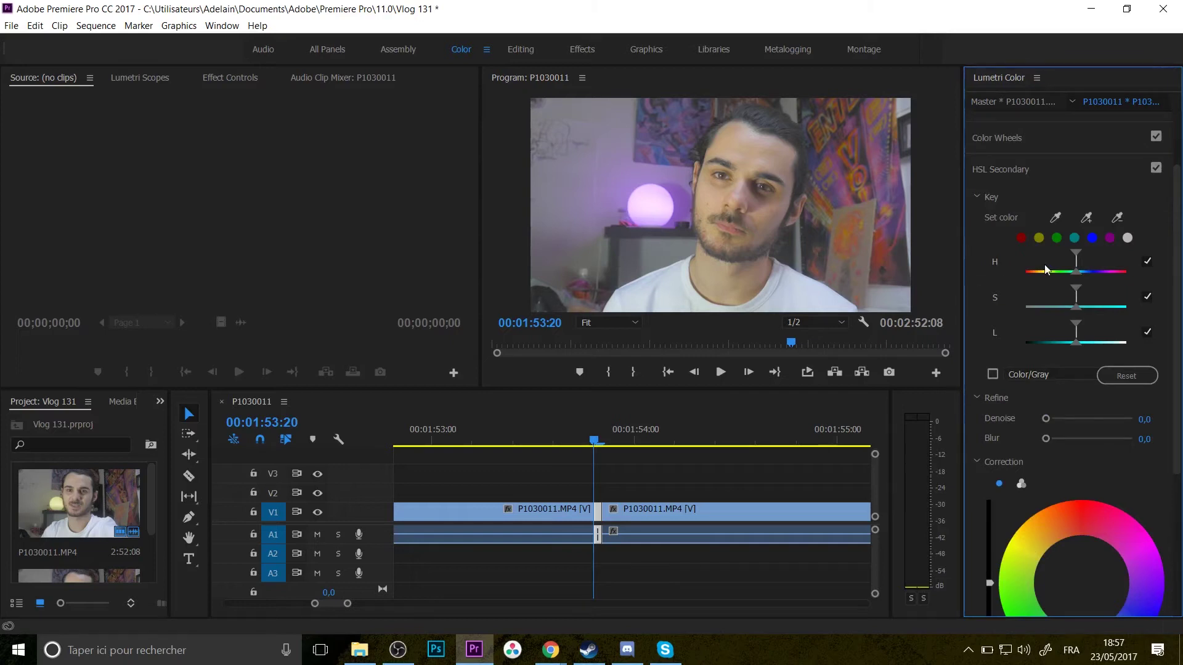
scroll(985, 278, "down", 8)
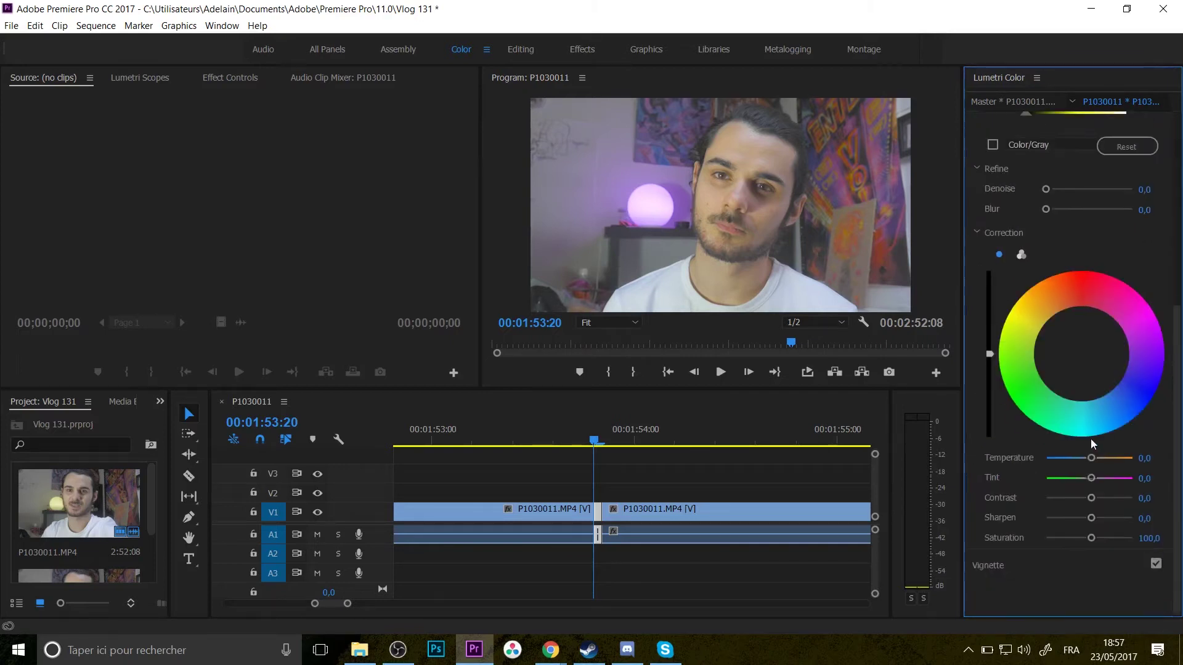
left_click_drag(1093, 457, 1081, 459)
scroll(973, 265, "up", 3)
scroll(973, 264, "up", 2)
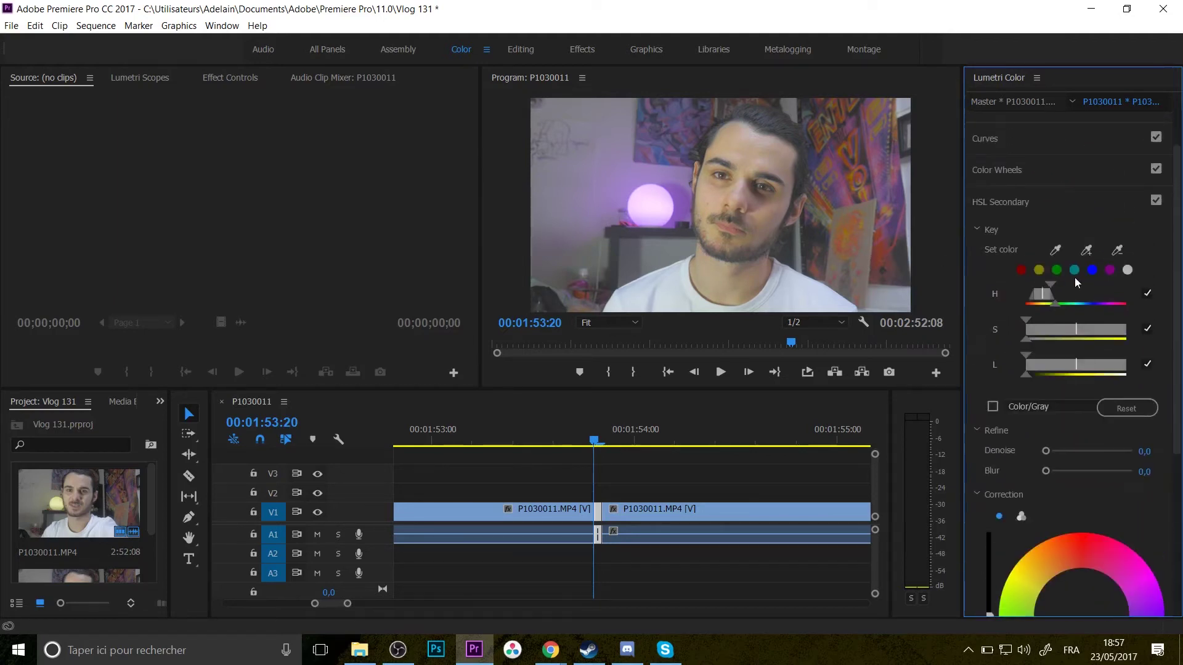
- Key the blues in HSL Secondary, set their correction temperature to -4.4 and collapse the section
left_click(1091, 271)
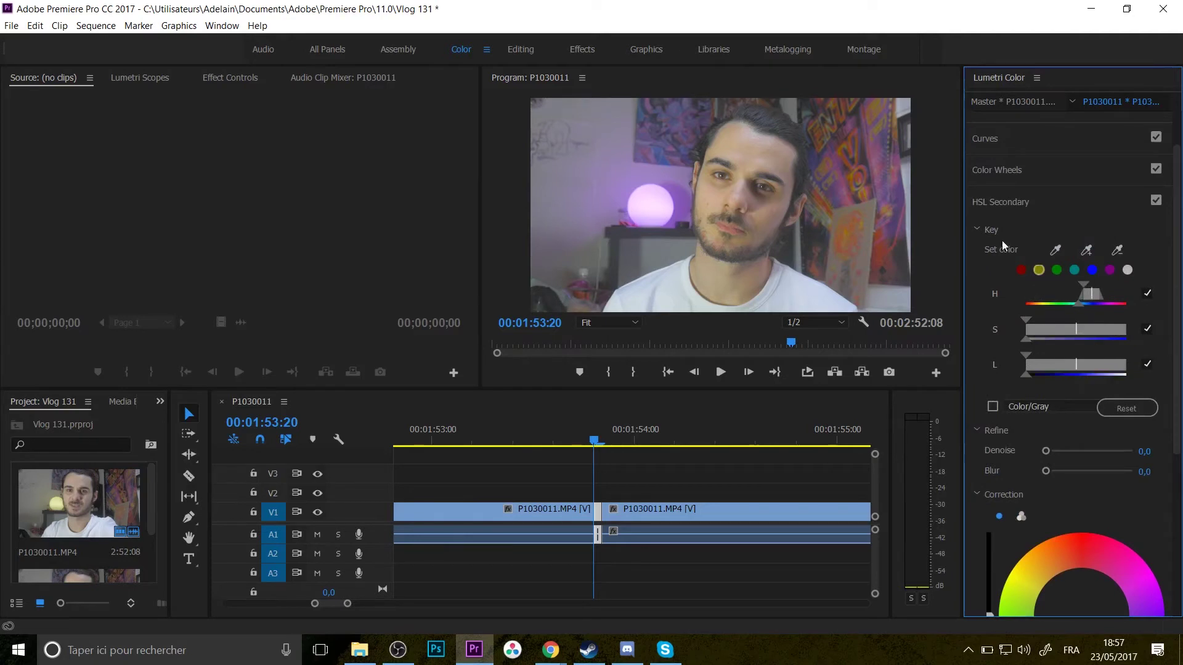
scroll(977, 264, "down", 6)
mouse_move(1072, 471)
left_mouse_down()
mouse_move(1045, 470)
mouse_move(1128, 478)
mouse_move(1087, 475)
left_mouse_up()
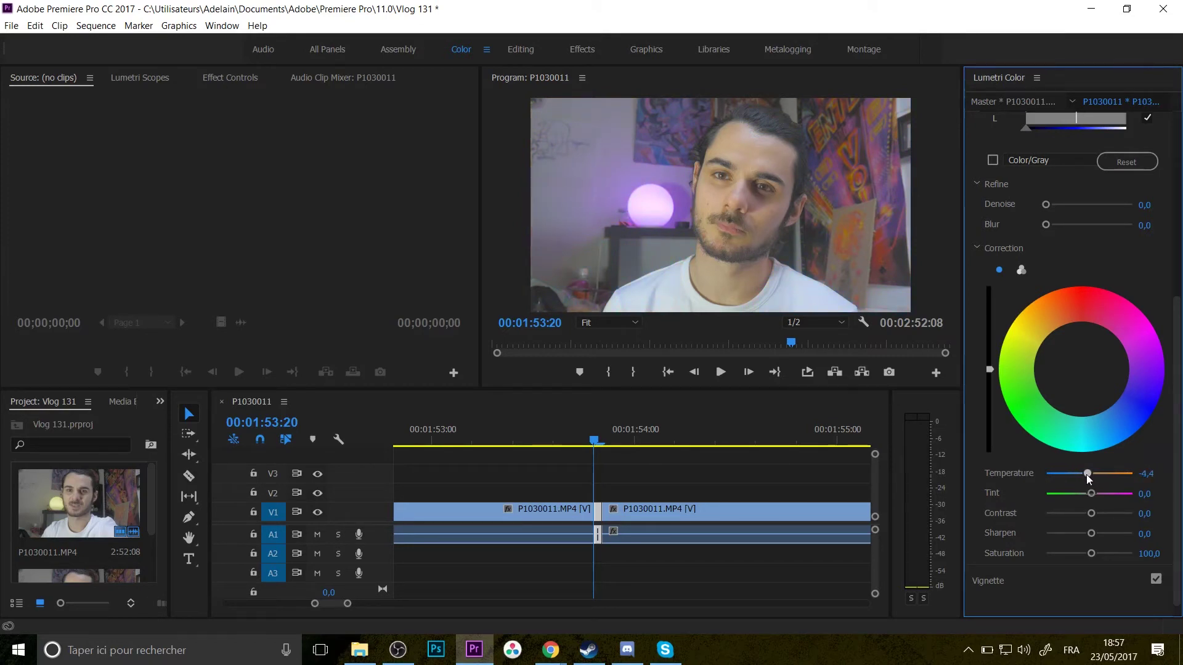
scroll(981, 320, "up", 5)
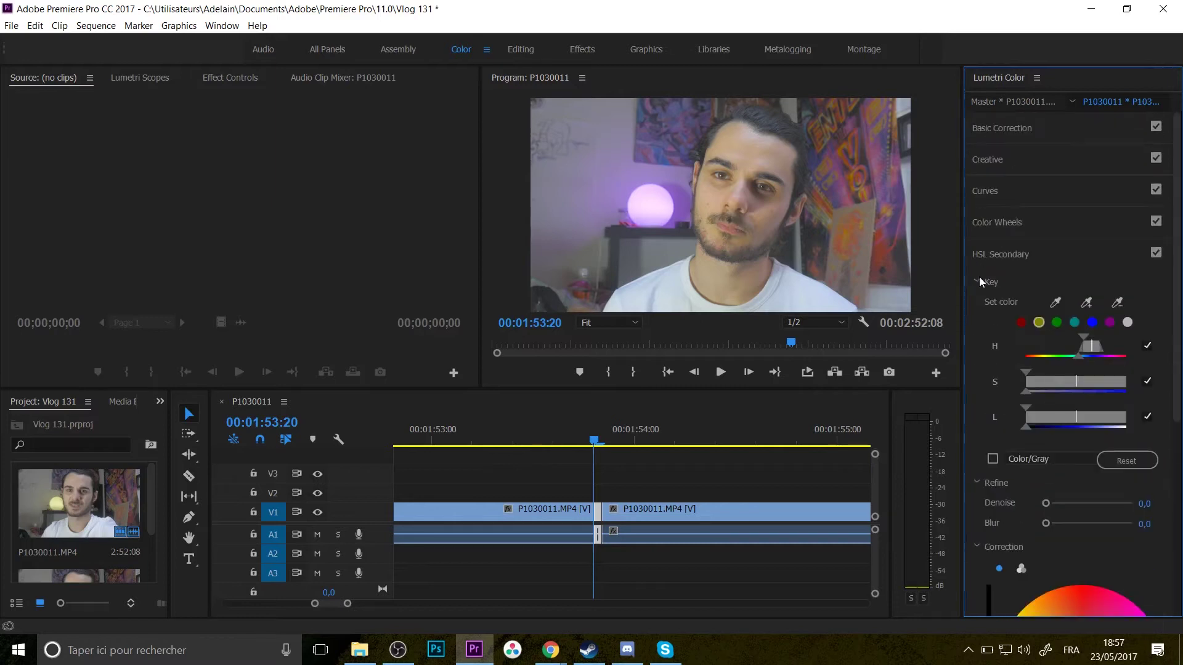
left_click(978, 280)
left_click(977, 301)
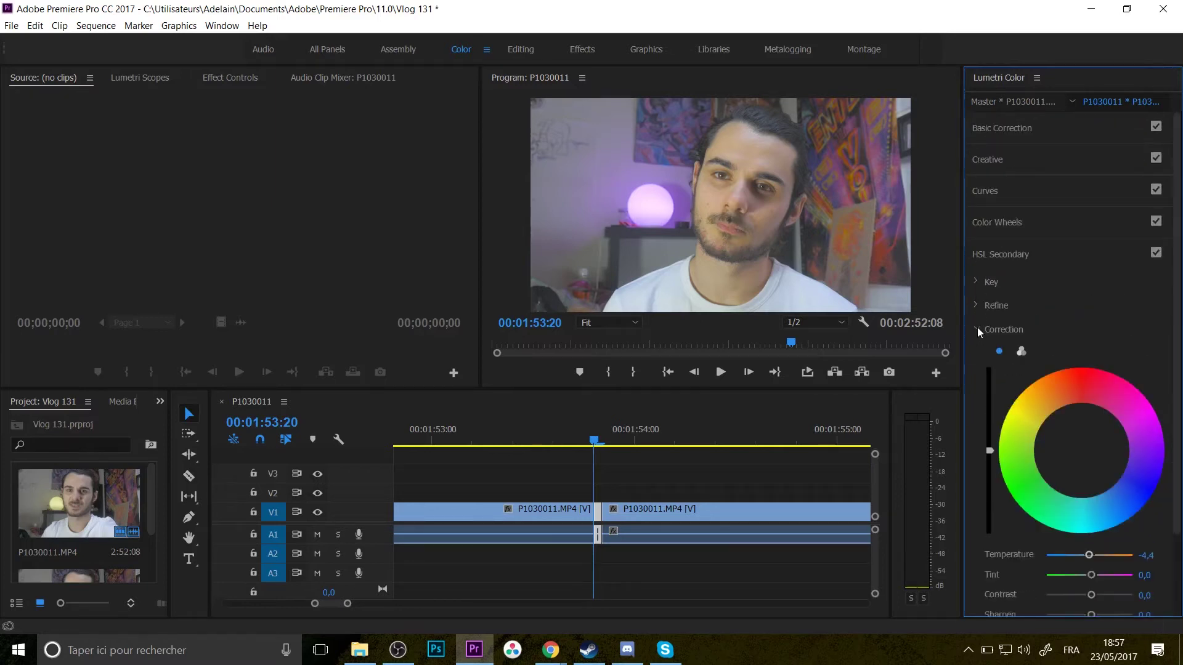
left_click(977, 329)
left_click(970, 254)
- Try out the vignette's amount, midpoint and roundness on the clip, and undo the changes
left_click(1000, 285)
left_click_drag(1091, 311, 1050, 350)
key("ctrl+z")
key("ctrl+z")
key("ctrl+z")
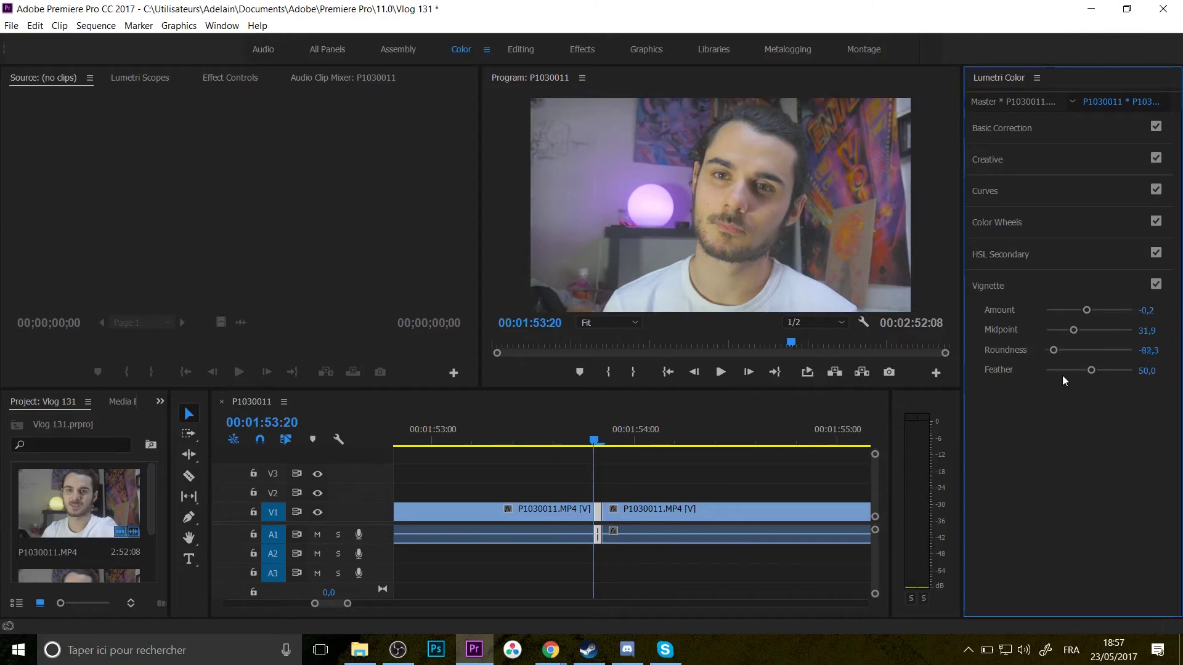
- Warm the clip slightly with the Basic Correction white balance temperature
left_click(1029, 128)
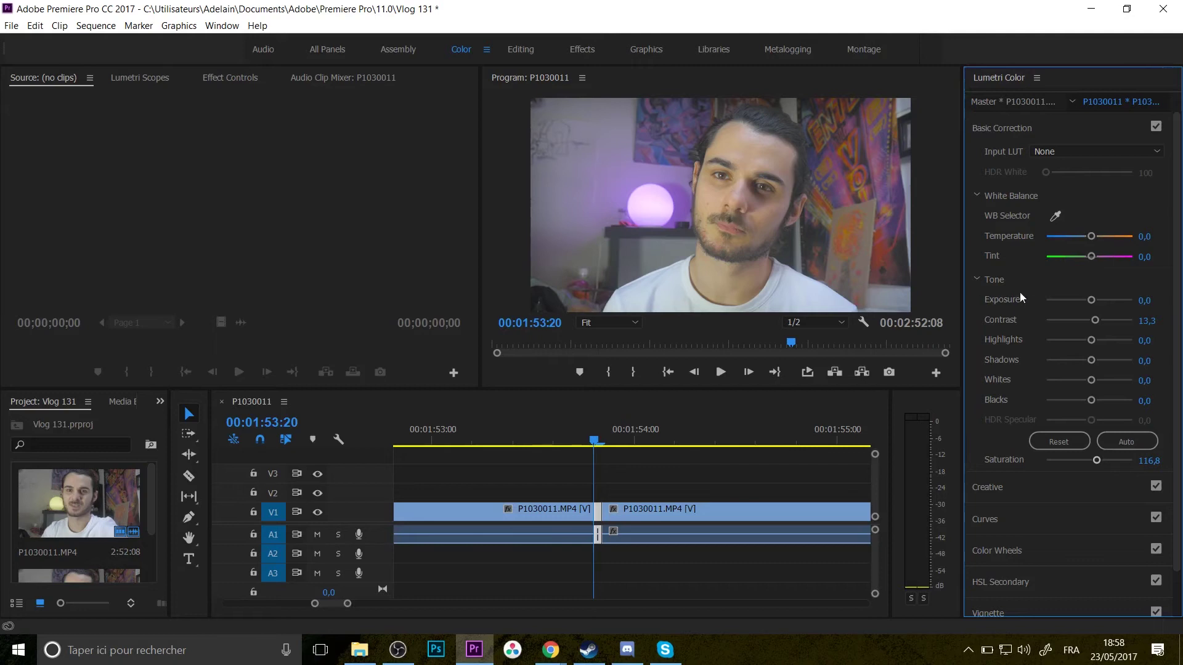
mouse_move(1092, 237)
left_mouse_down()
mouse_move(1127, 237)
mouse_move(1103, 239)
left_mouse_up()
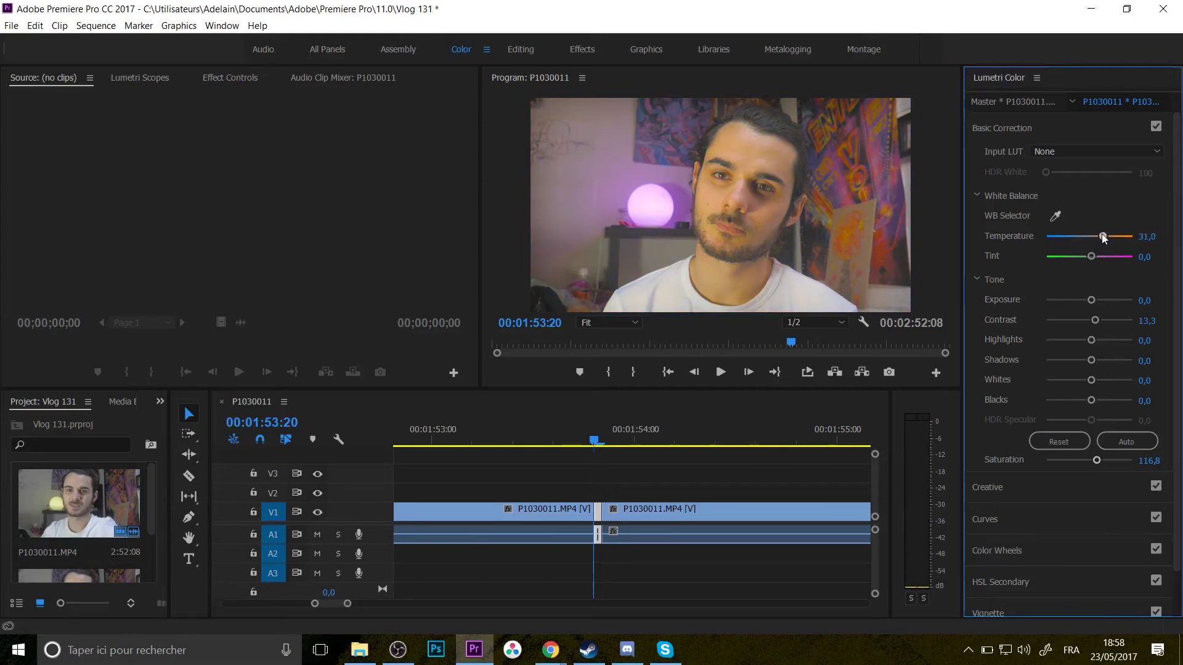
scroll(1032, 294, "down", 2)
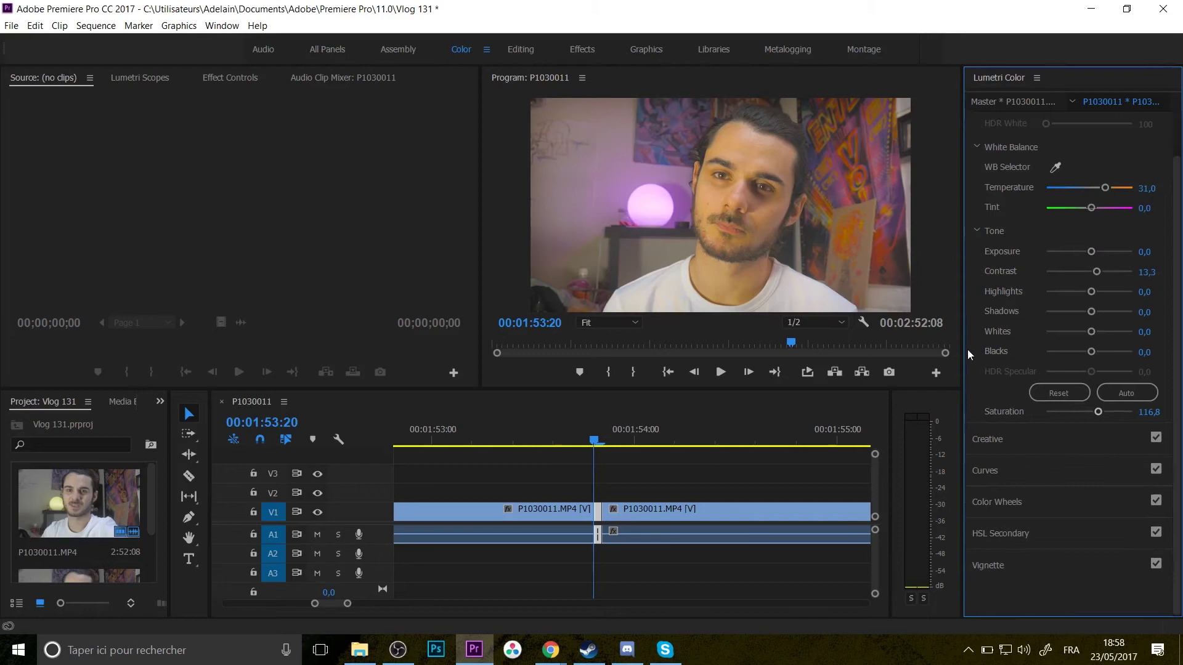
scroll(1025, 276, "up", 1)
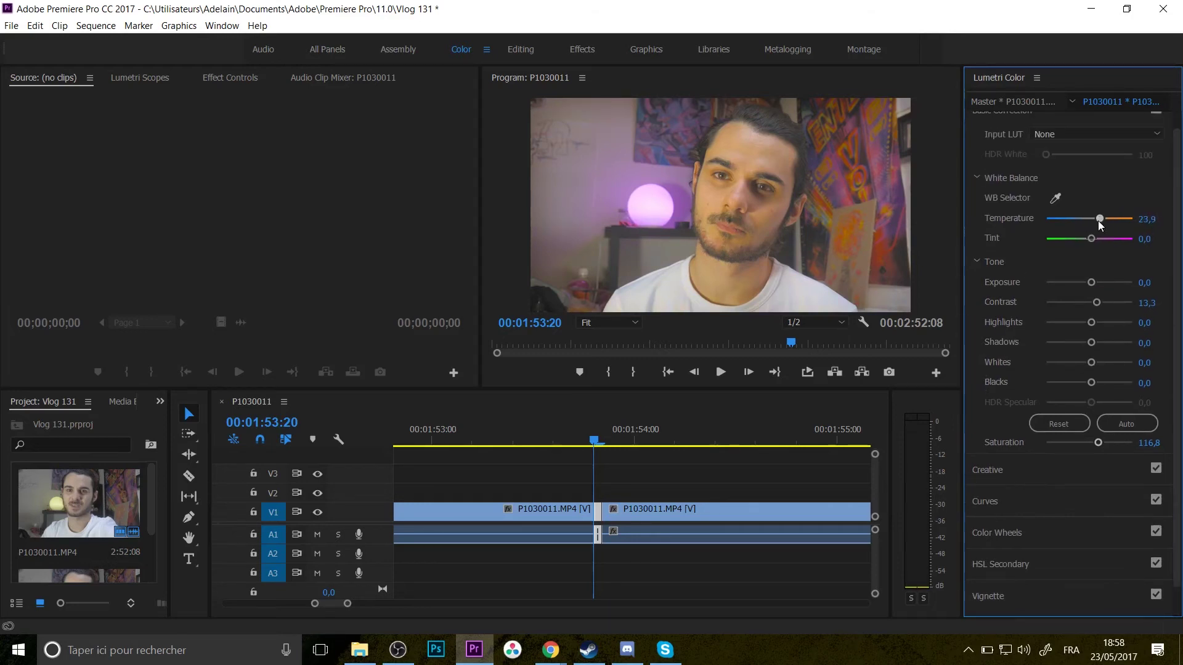
left_click_drag(1097, 221, 1093, 221)
scroll(974, 316, "down", 1)
- Test the Faded Film amount in the Creative adjustments and set the vibrance to -2.7
left_click(1005, 441)
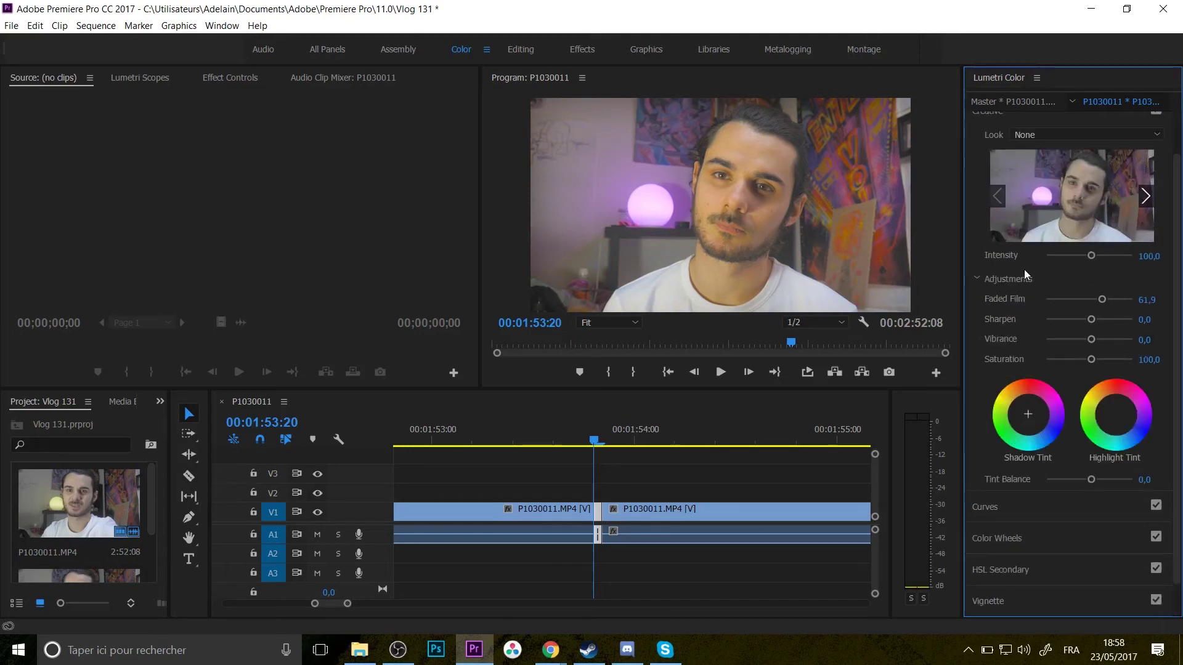
mouse_move(1103, 299)
left_mouse_down()
mouse_move(1032, 299)
mouse_move(1118, 302)
mouse_move(1083, 300)
mouse_move(1100, 302)
left_mouse_up()
mouse_move(1095, 343)
left_mouse_down()
mouse_move(1065, 343)
mouse_move(1140, 356)
mouse_move(1075, 342)
mouse_move(1087, 341)
left_mouse_up()
scroll(978, 407, "down", 1)
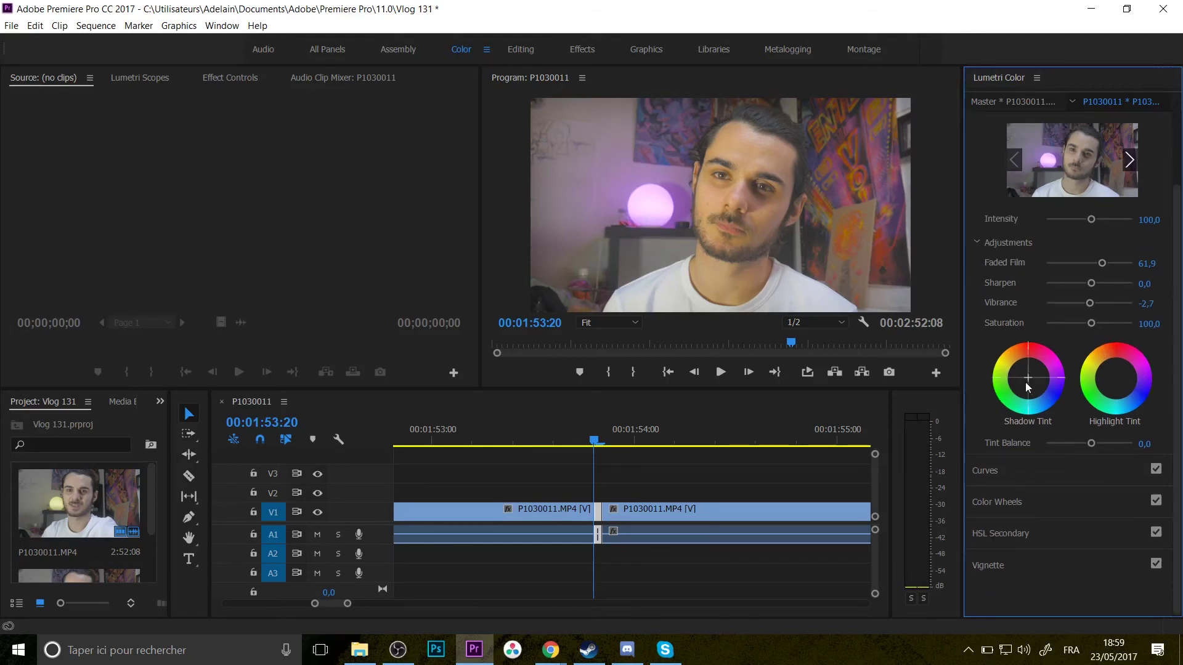
mouse_move(1030, 385)
left_mouse_down()
mouse_move(1034, 369)
mouse_move(1033, 383)
left_mouse_up()
scroll(976, 381, "up", 3)
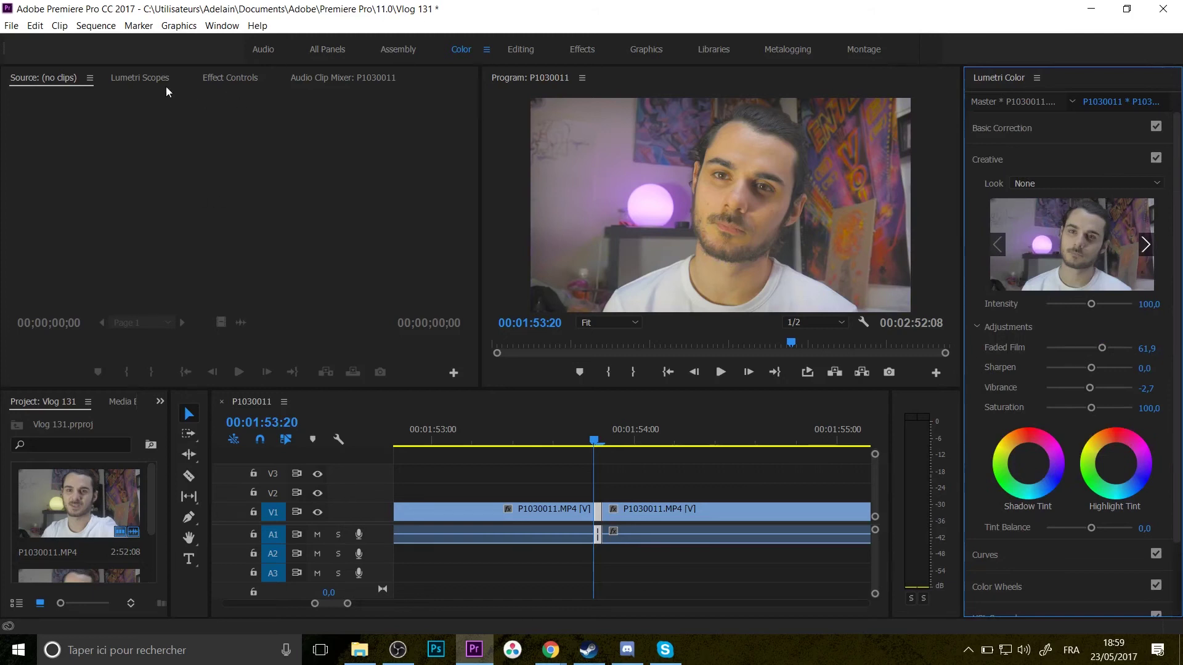
- Show the Lumetri Scopes and add the Vectorscope HLS, Vectorscope YUV and Parade (RGB) to the waveform display
left_click(143, 78)
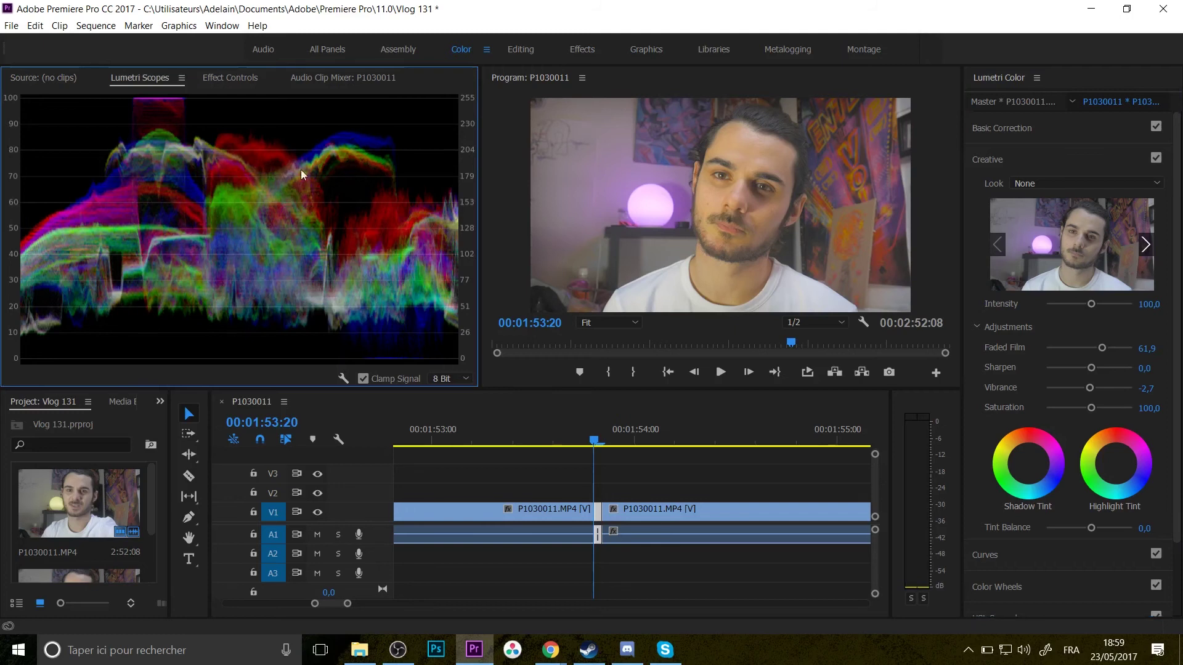
right_click(226, 190)
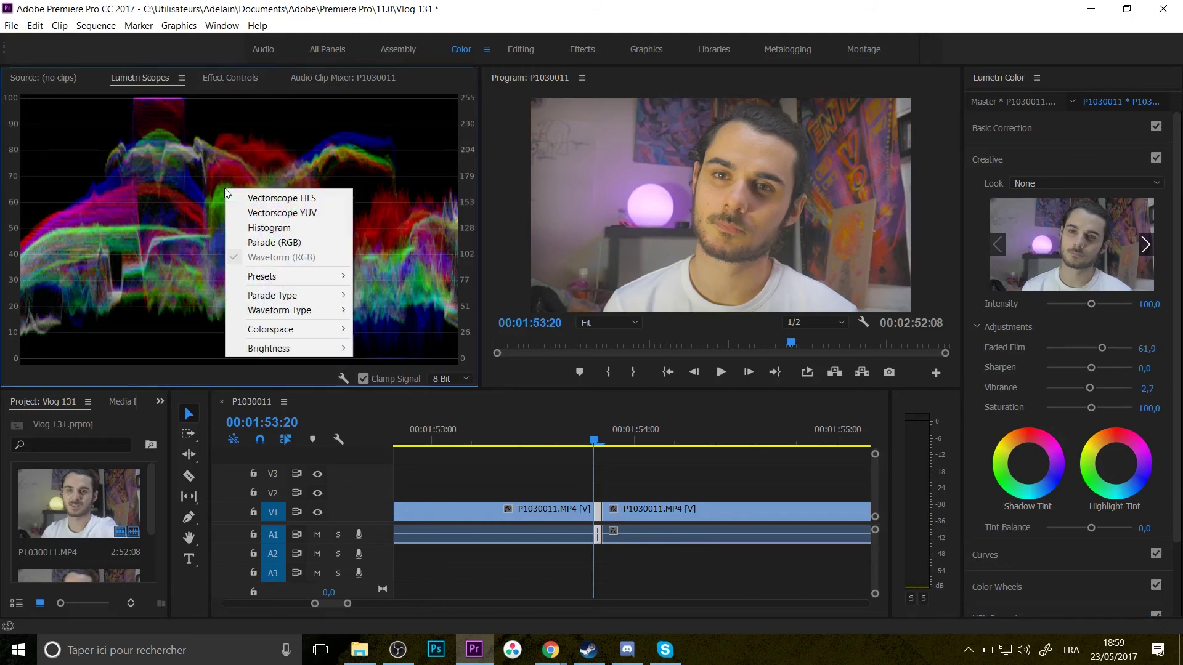
left_click(292, 197)
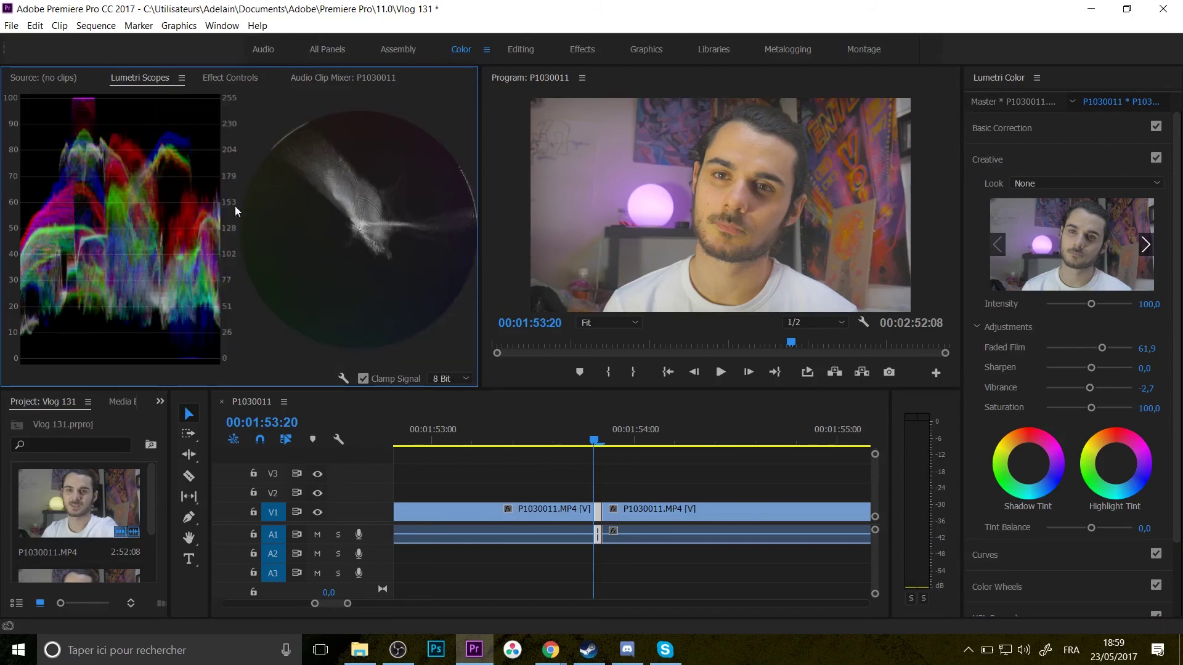
right_click(158, 185)
left_click(184, 213)
right_click(244, 242)
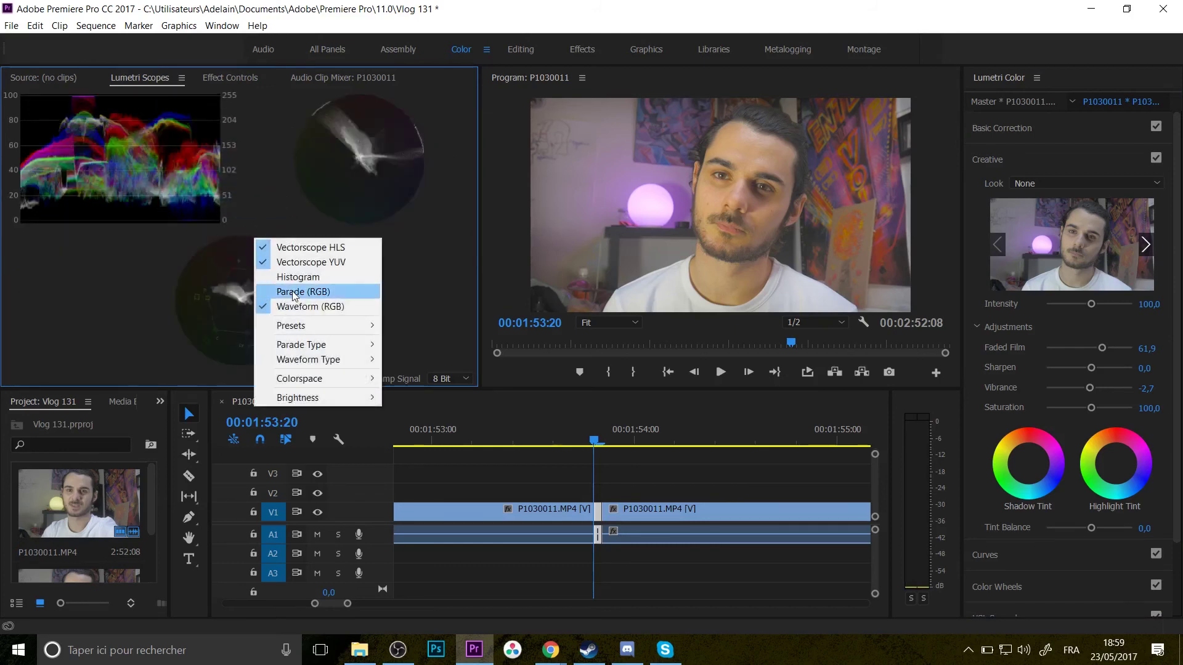
left_click(296, 290)
- Remove both vectorscopes and the Waveform (RGB) from the scopes, keeping only the Parade (RGB)
right_click(223, 250)
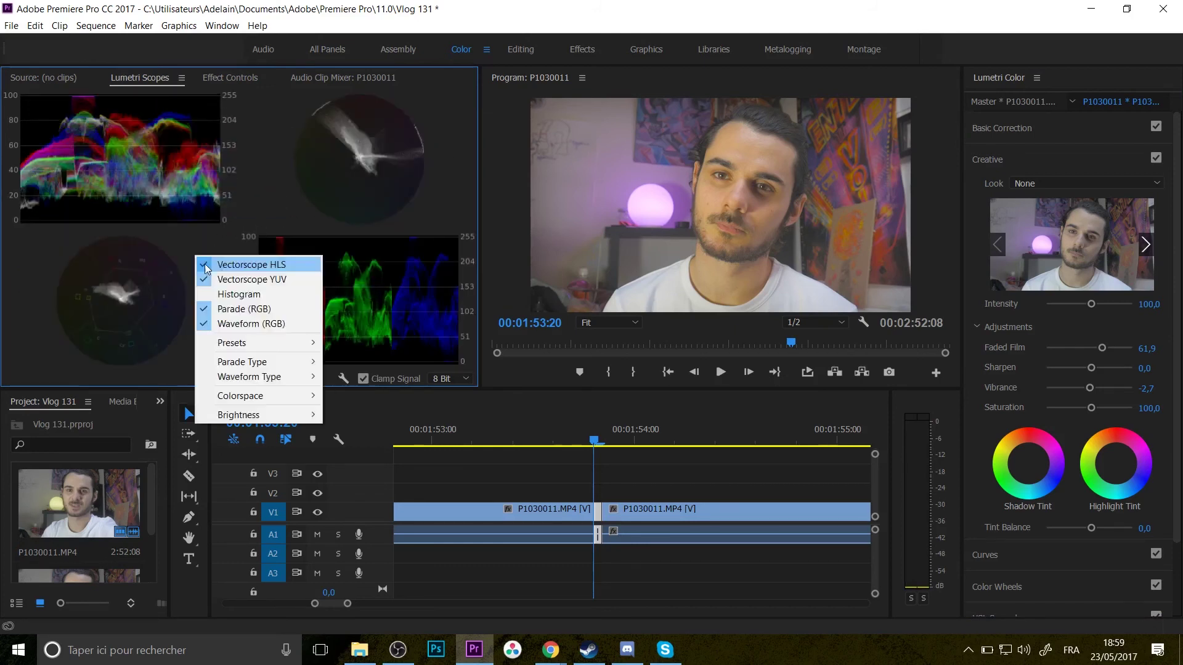
left_click(213, 276)
right_click(219, 261)
left_click(236, 263)
right_click(232, 203)
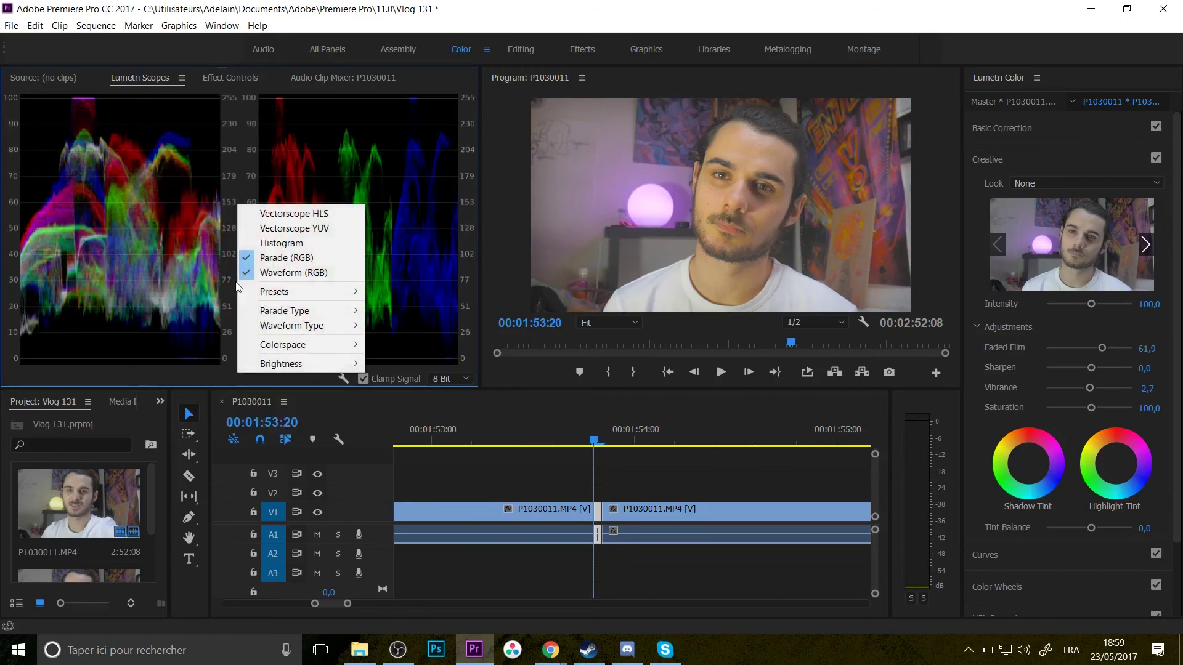
left_click(271, 276)
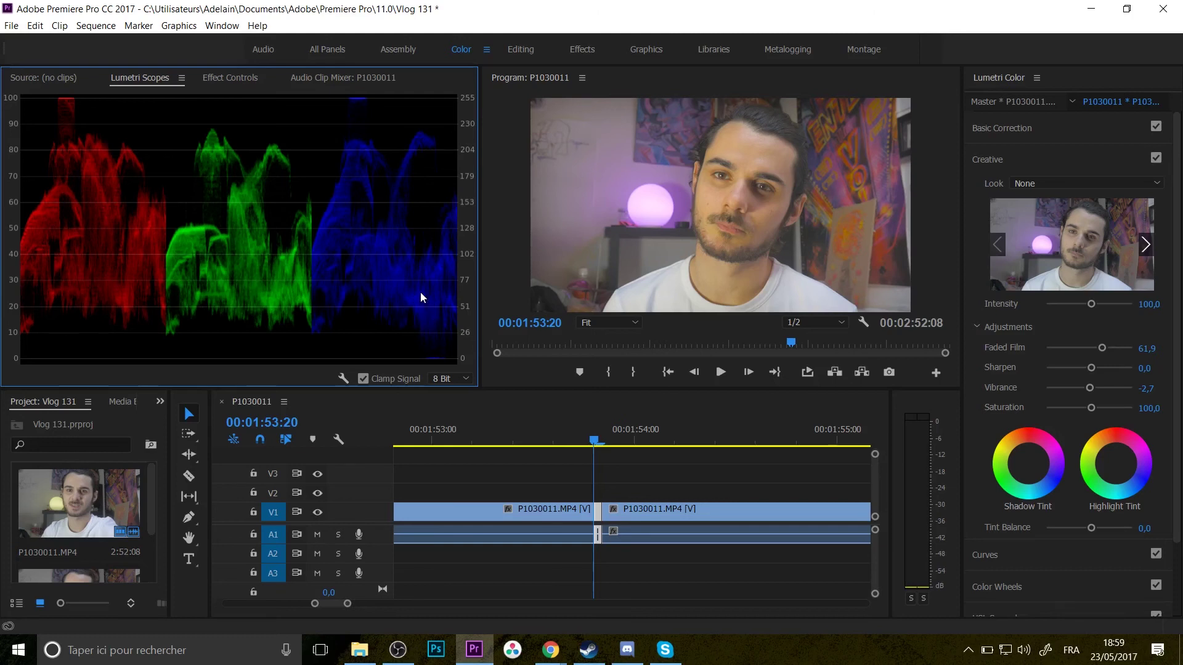
- Switch to the Editing workspace and toggle the clip's Lumetri Color effect off and on repeatedly to compare the grade with the original
key("alt+shift+5")
left_click(27, 256)
left_click(27, 256)
left_click(27, 256)
left_click(27, 256)
left_click(26, 258)
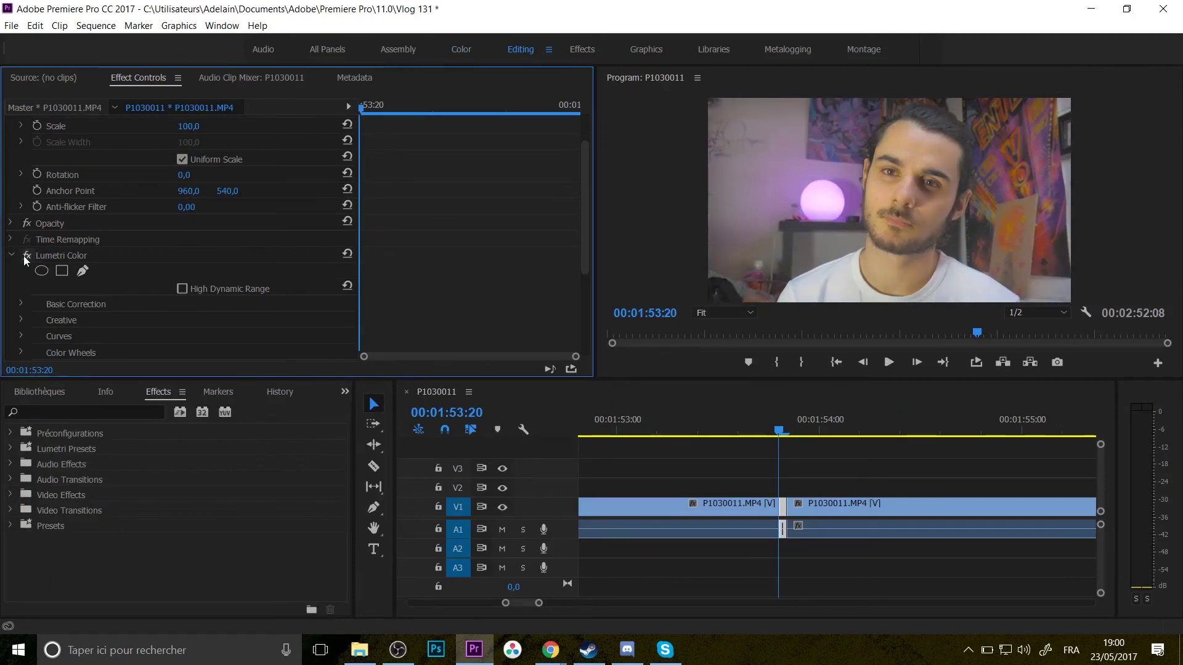